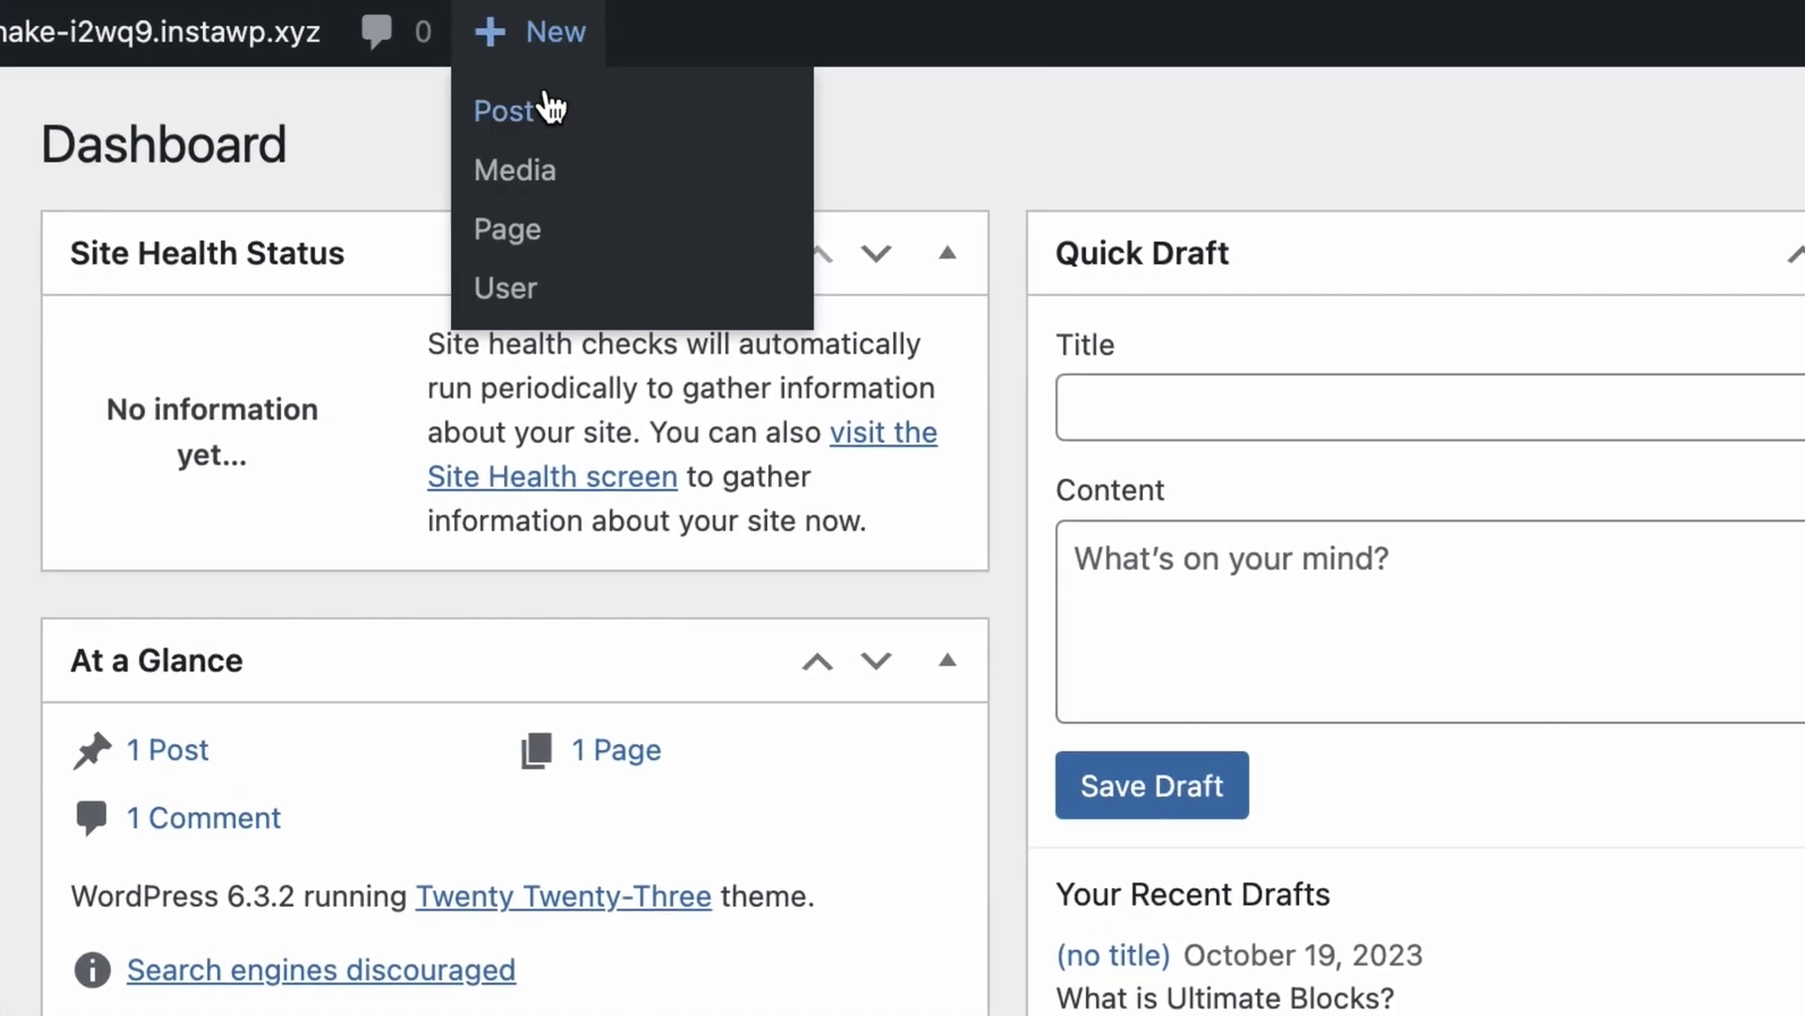
Create a new blank post from the admin bar's + New menu
{"action": "left_click", "coordinate": [552, 111]}
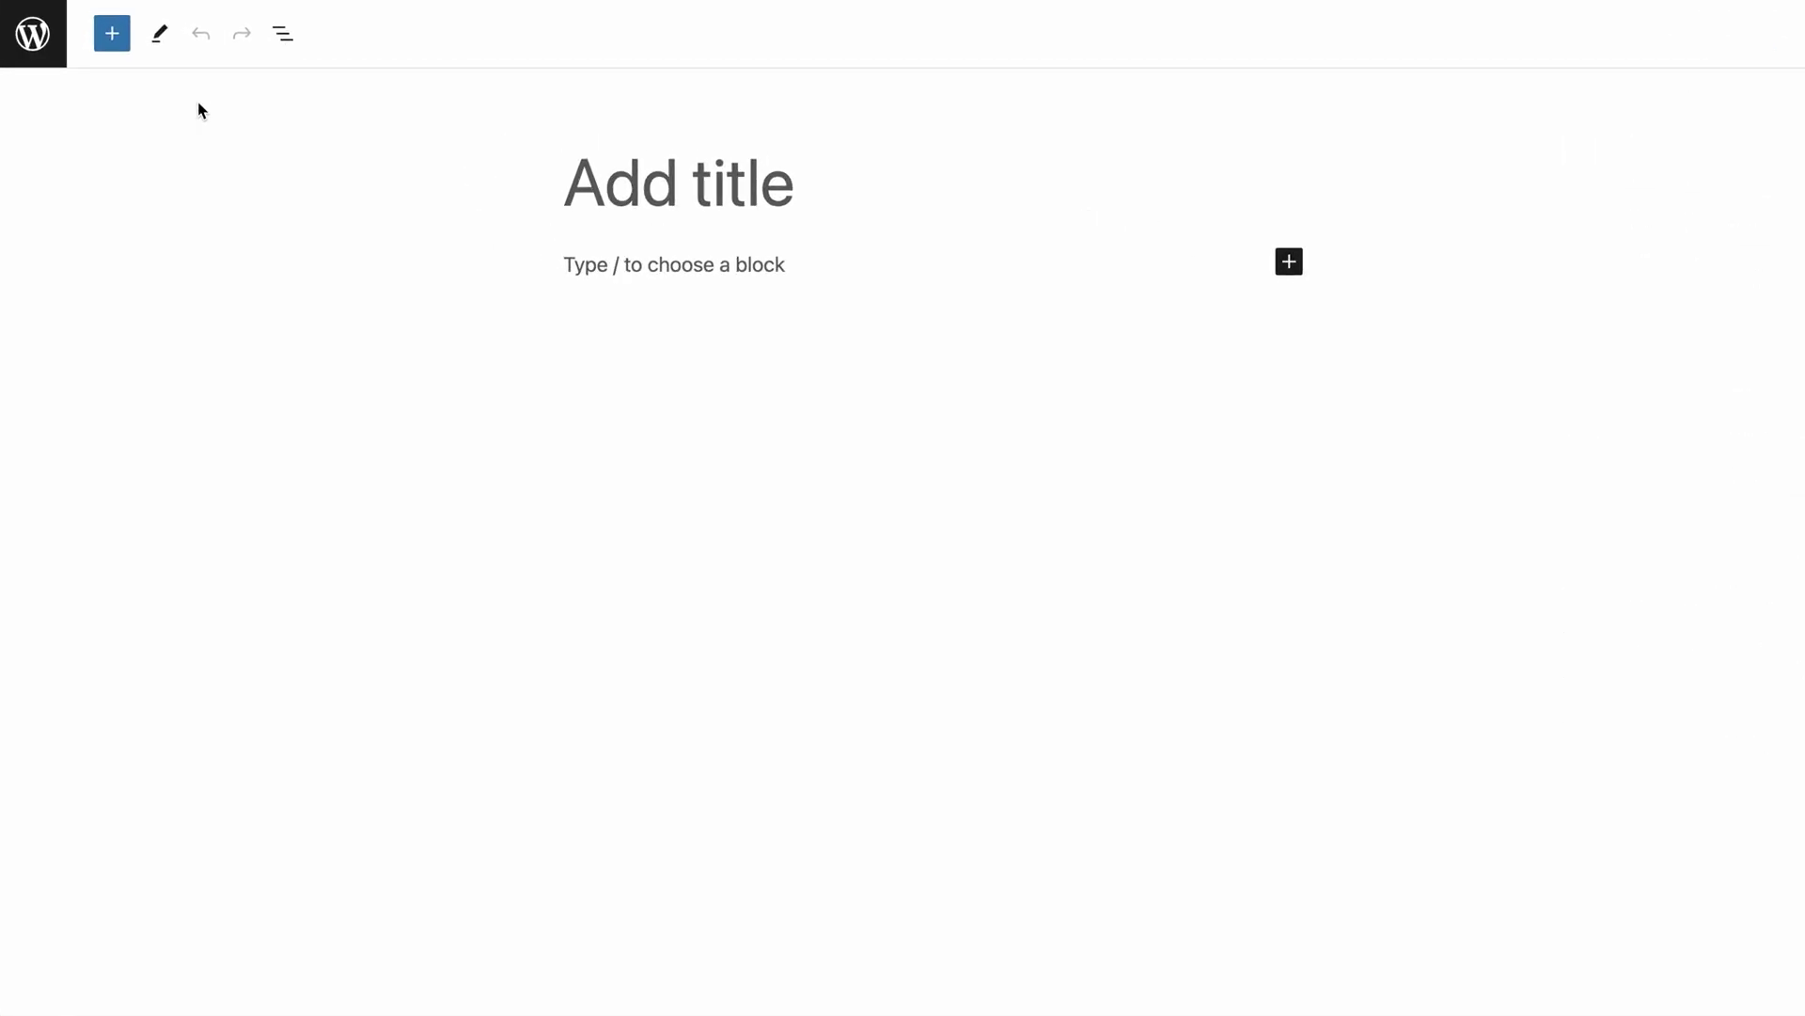
Open the block library showing the Ultimate Blocks collection, Coupon through Icon
{"action": "left_click", "coordinate": [94, 28]}
{"action": "scroll", "coordinate": [769, 517], "scroll_direction": "down", "scroll_amount": 2}
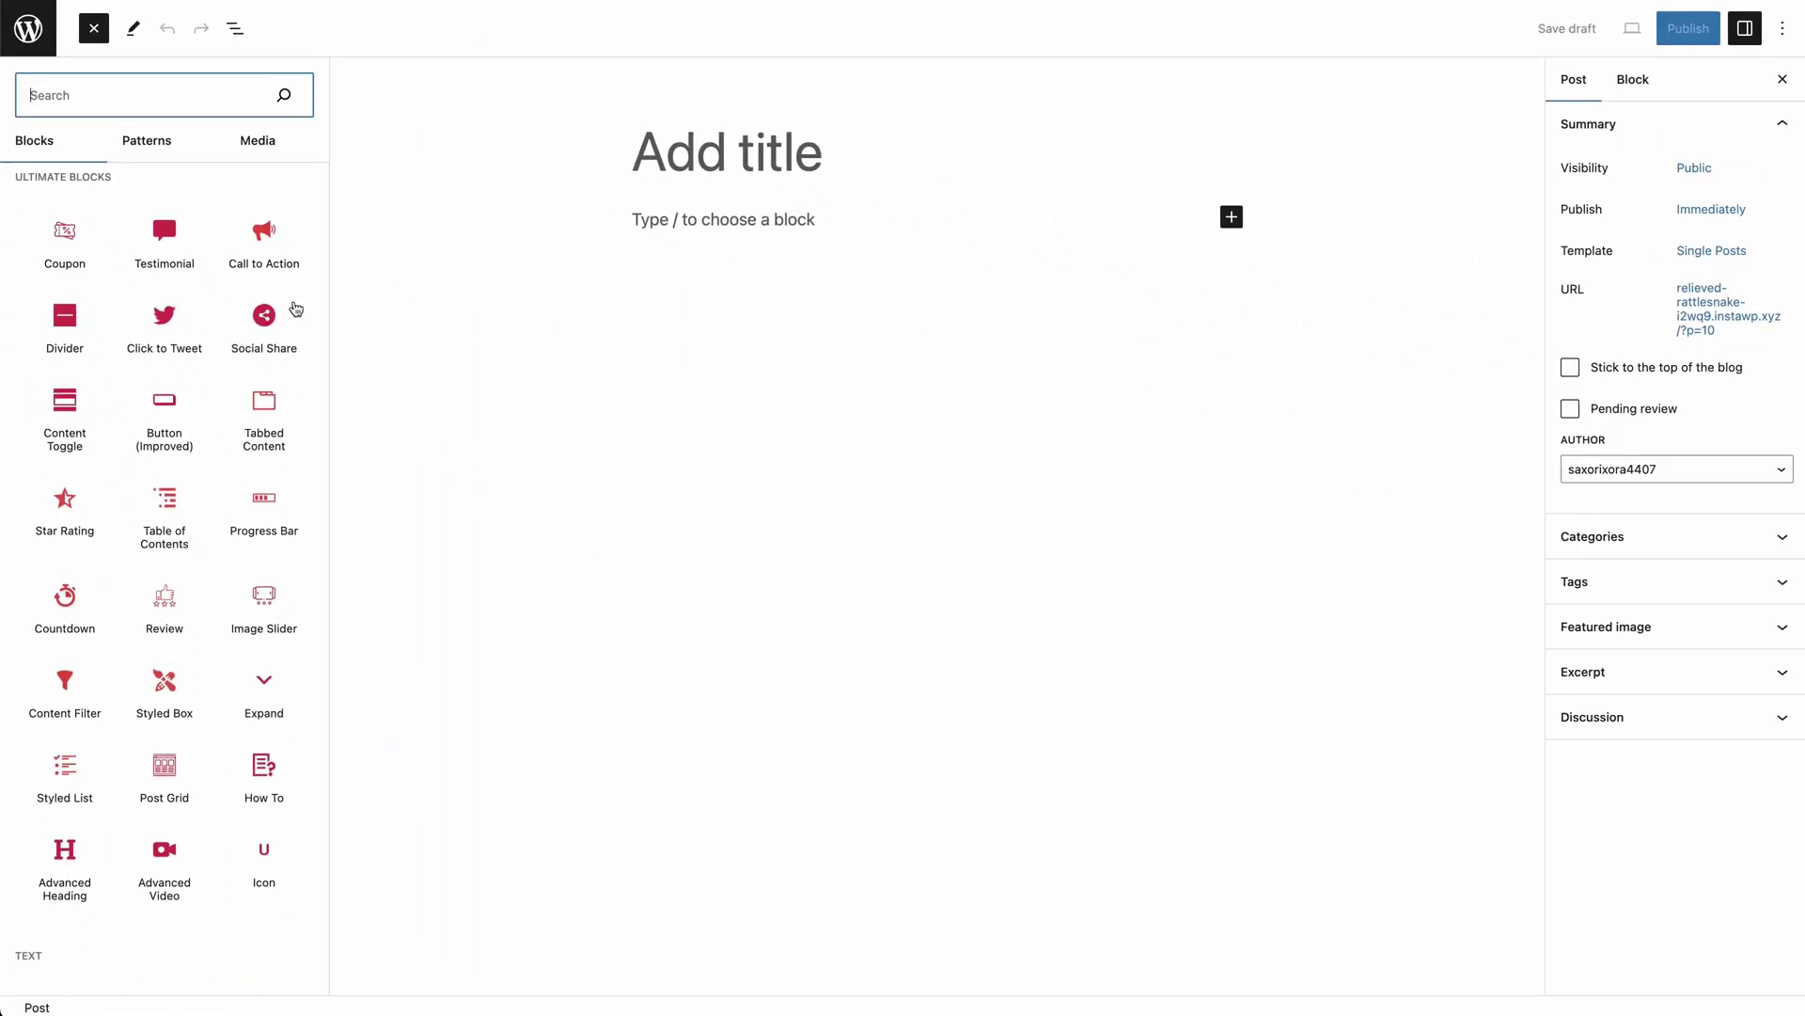
Drop a Content Toggle into the post and fill the 'What is Ultimate Blocks' panel
{"action": "left_click_drag", "start_coordinate": [65, 406], "coordinate": [630, 250]}
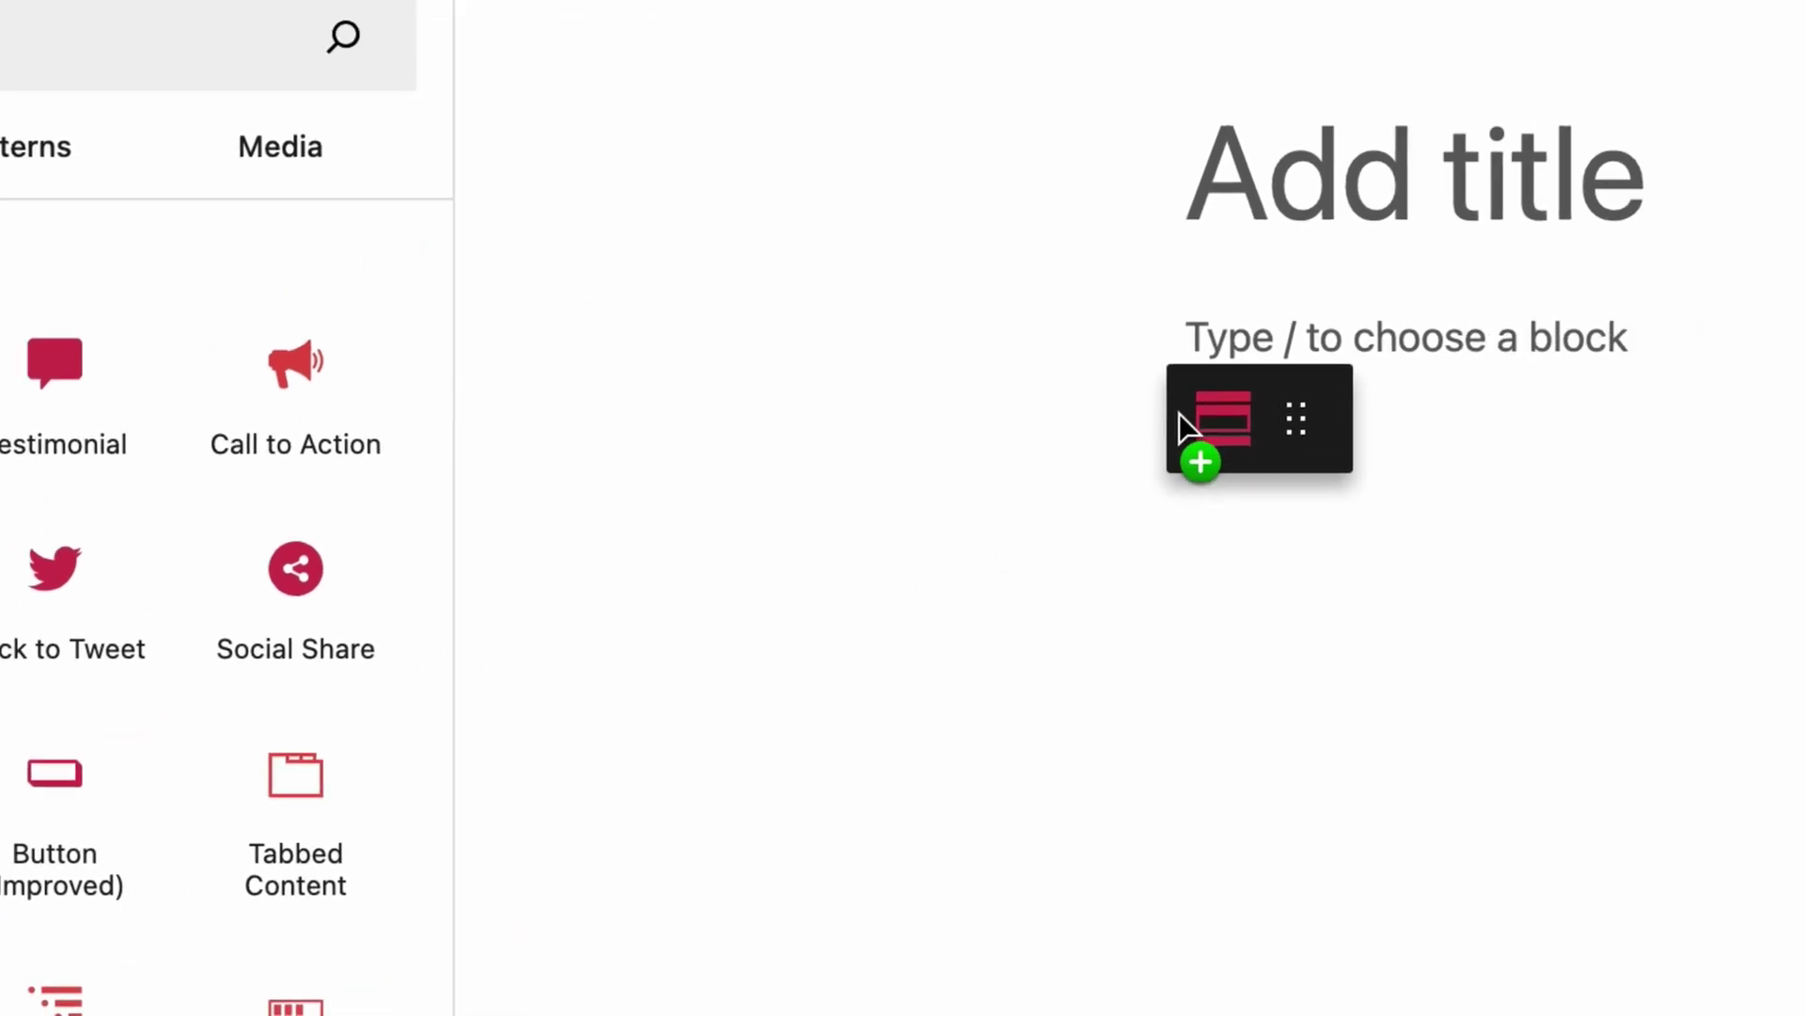
{"action": "left_click_drag", "start_coordinate": [1179, 413], "coordinate": [1182, 417]}
{"action": "left_click", "coordinate": [1623, 563]}
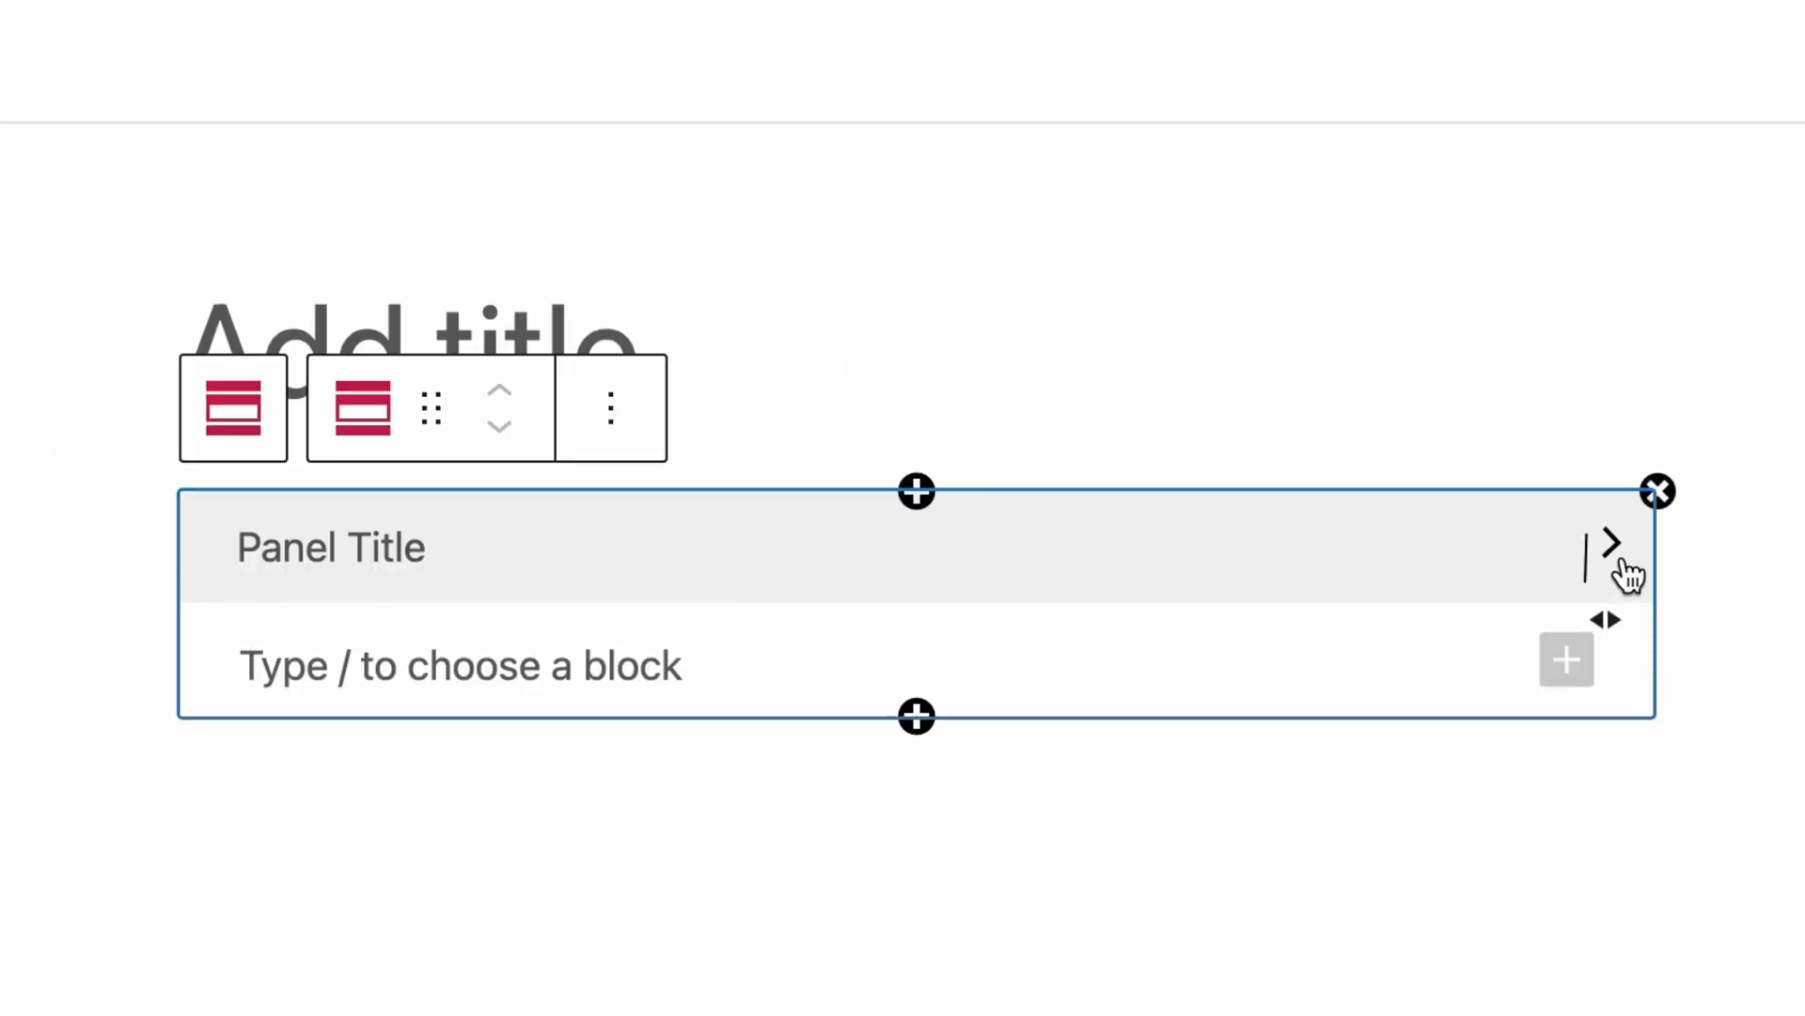
{"action": "left_click", "coordinate": [1210, 585]}
{"action": "type", "text": "What is Ultimate Blocks"}
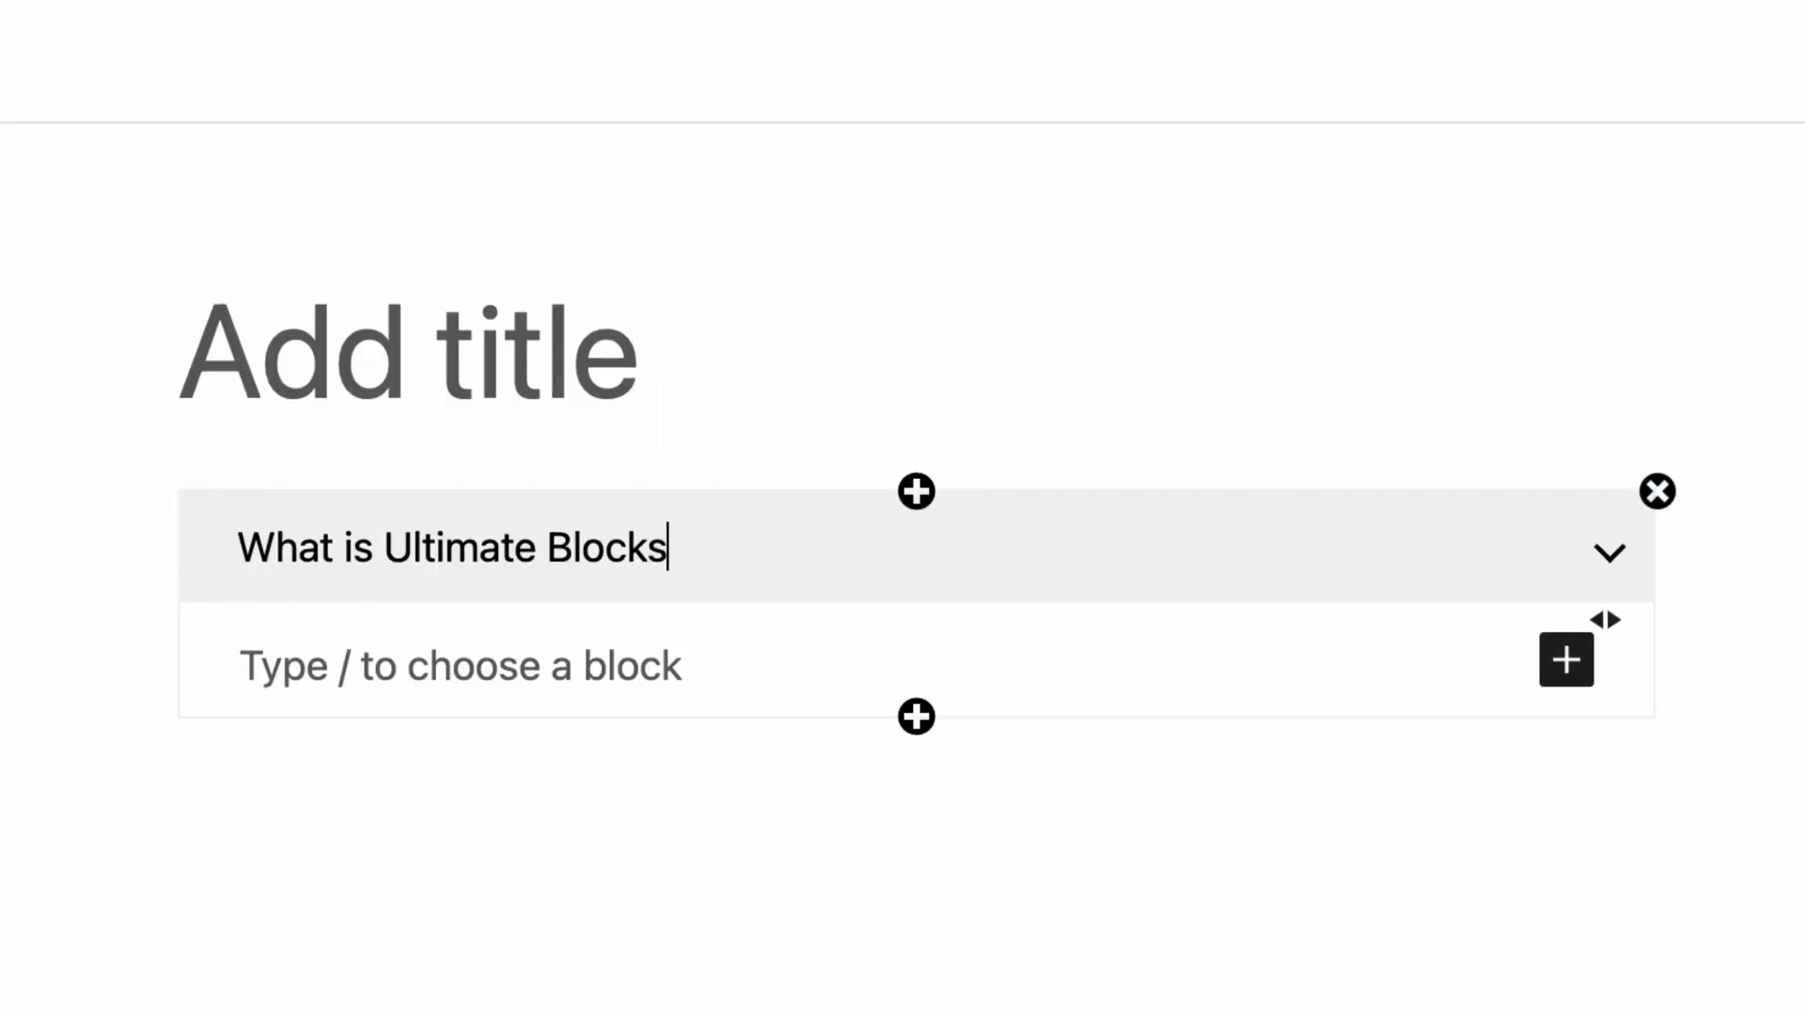
{"action": "left_click", "coordinate": [1057, 645]}
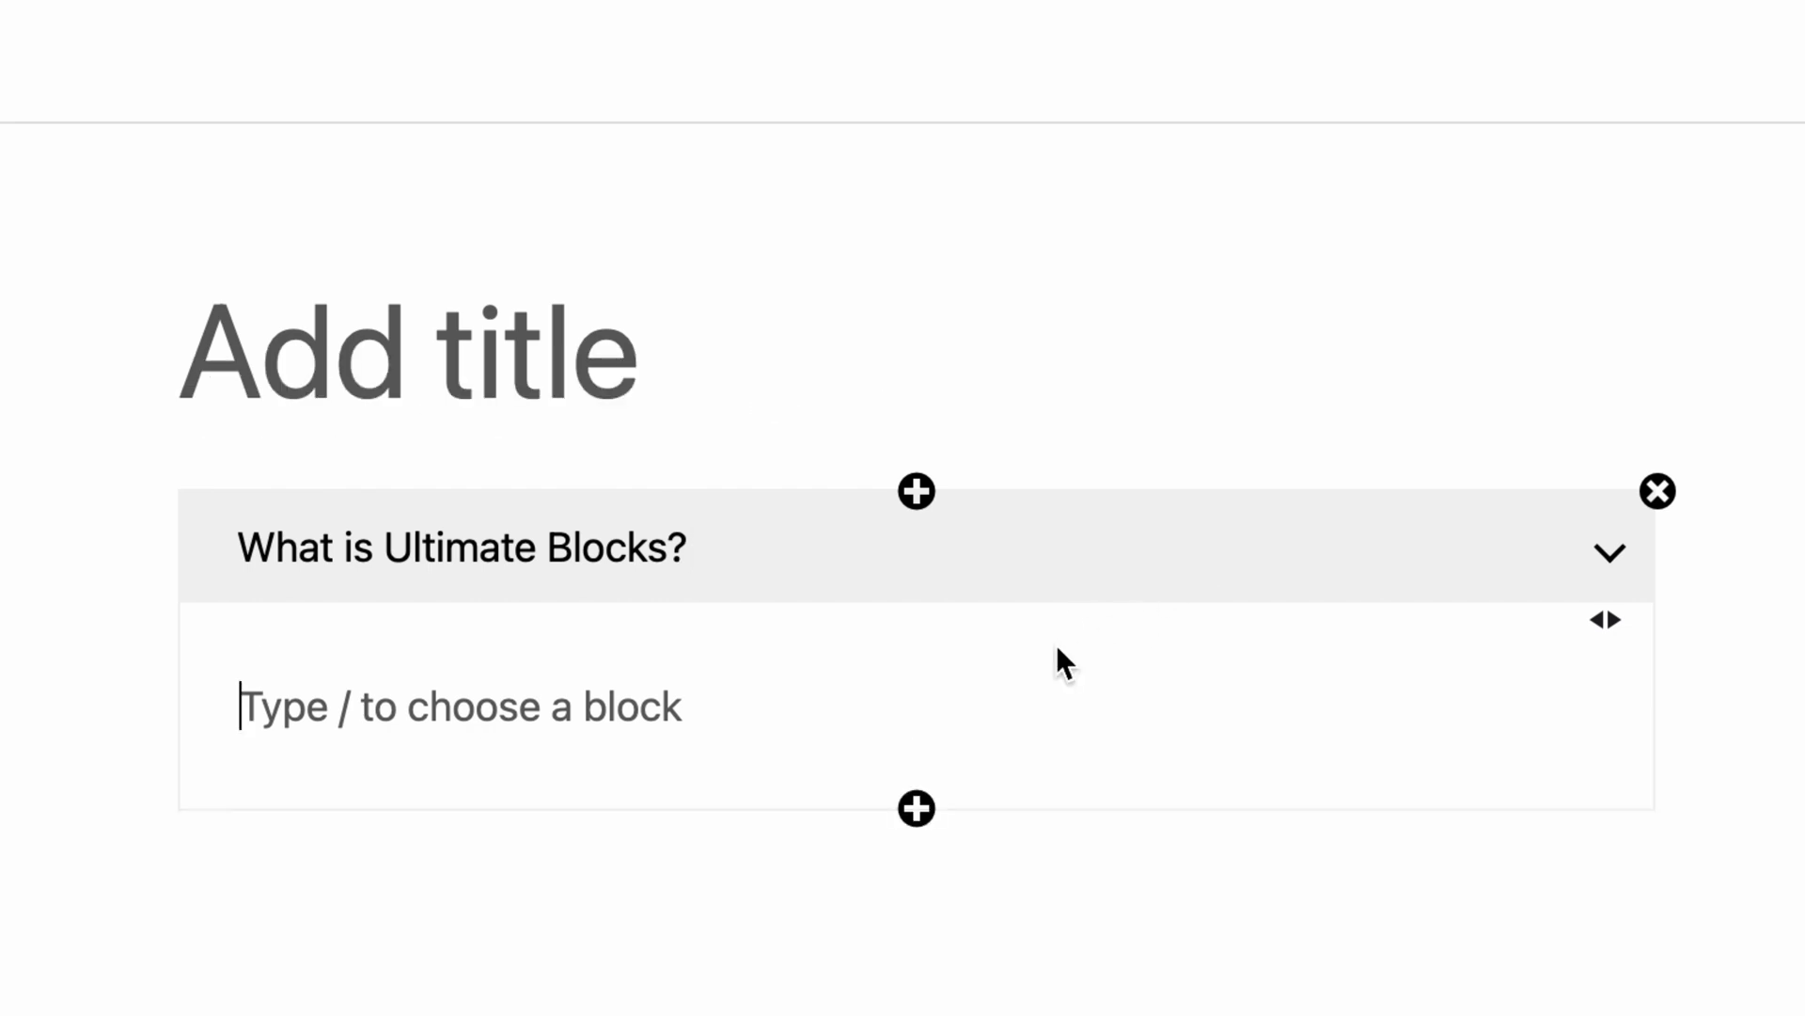
{"action": "type", "text": "Ultimate Blocks is a Gutenberg Blocks plugin."}
Add two more FAQ panels answering whether it's free and Classic Editor support
{"action": "left_click", "coordinate": [918, 808]}
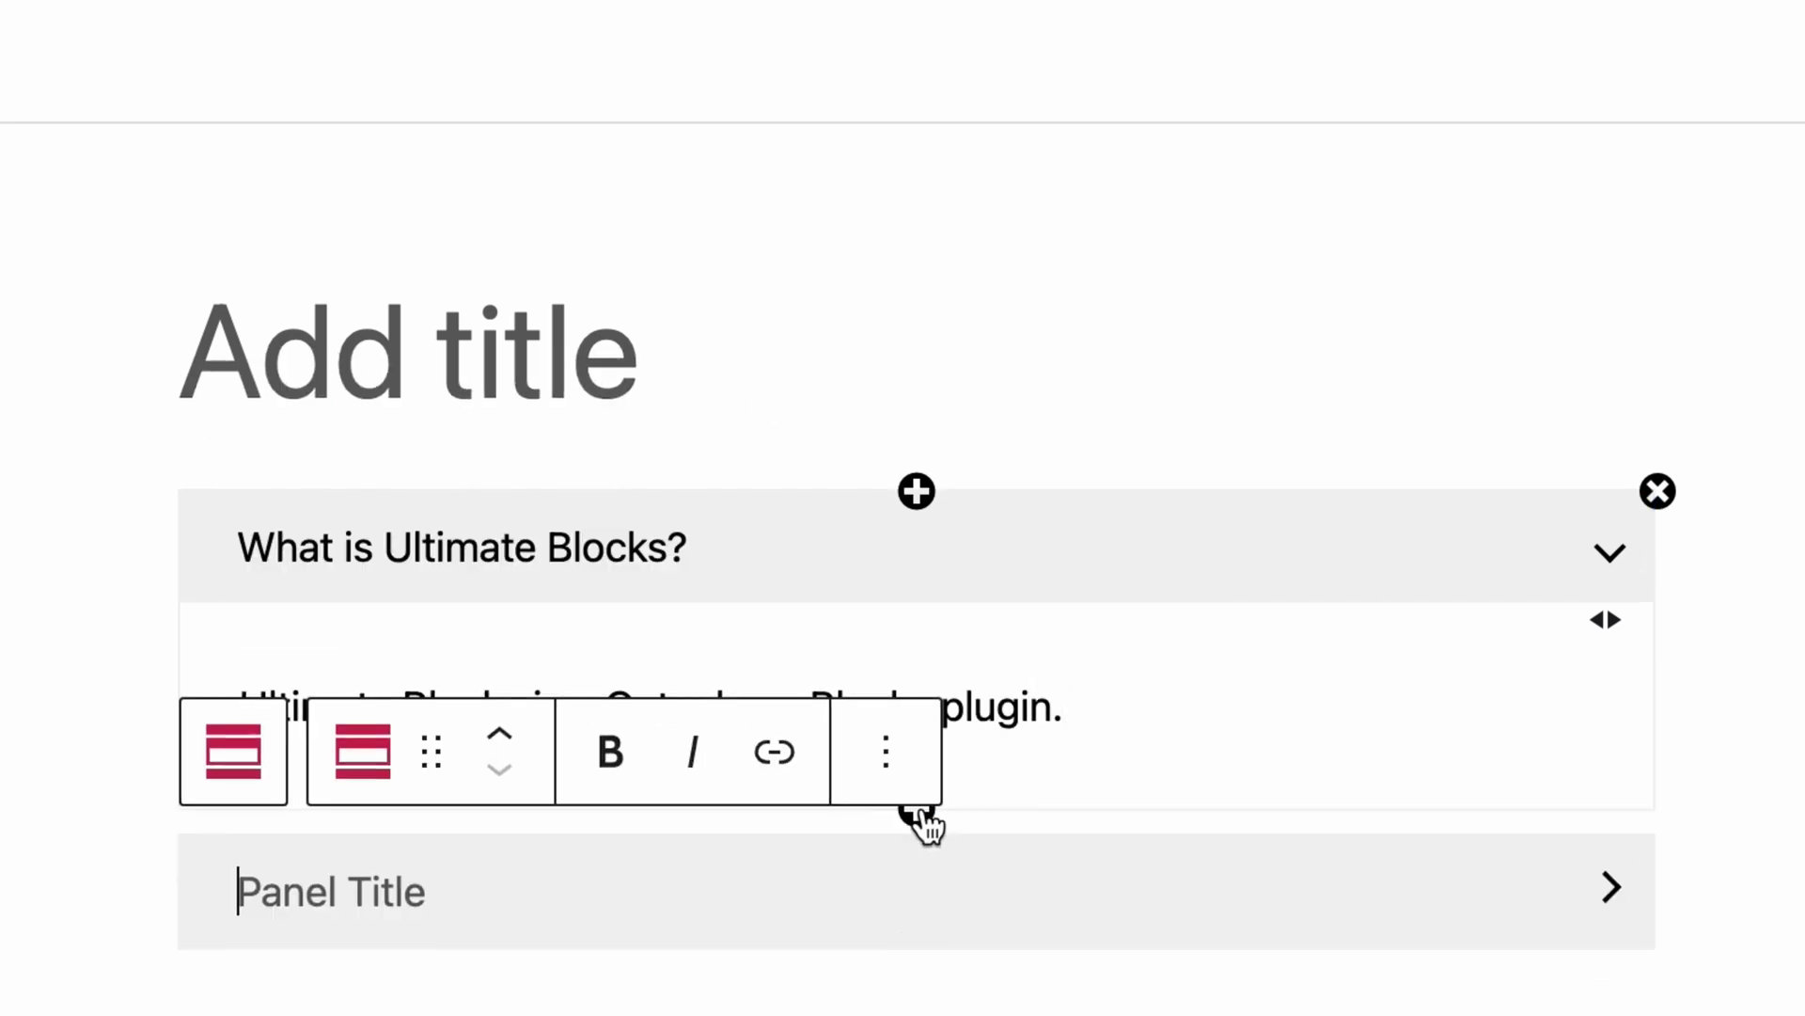
{"action": "type", "text": "Is it free?"}
{"action": "left_click", "coordinate": [918, 413]}
{"action": "type", "text": "It has both free and premium versions."}
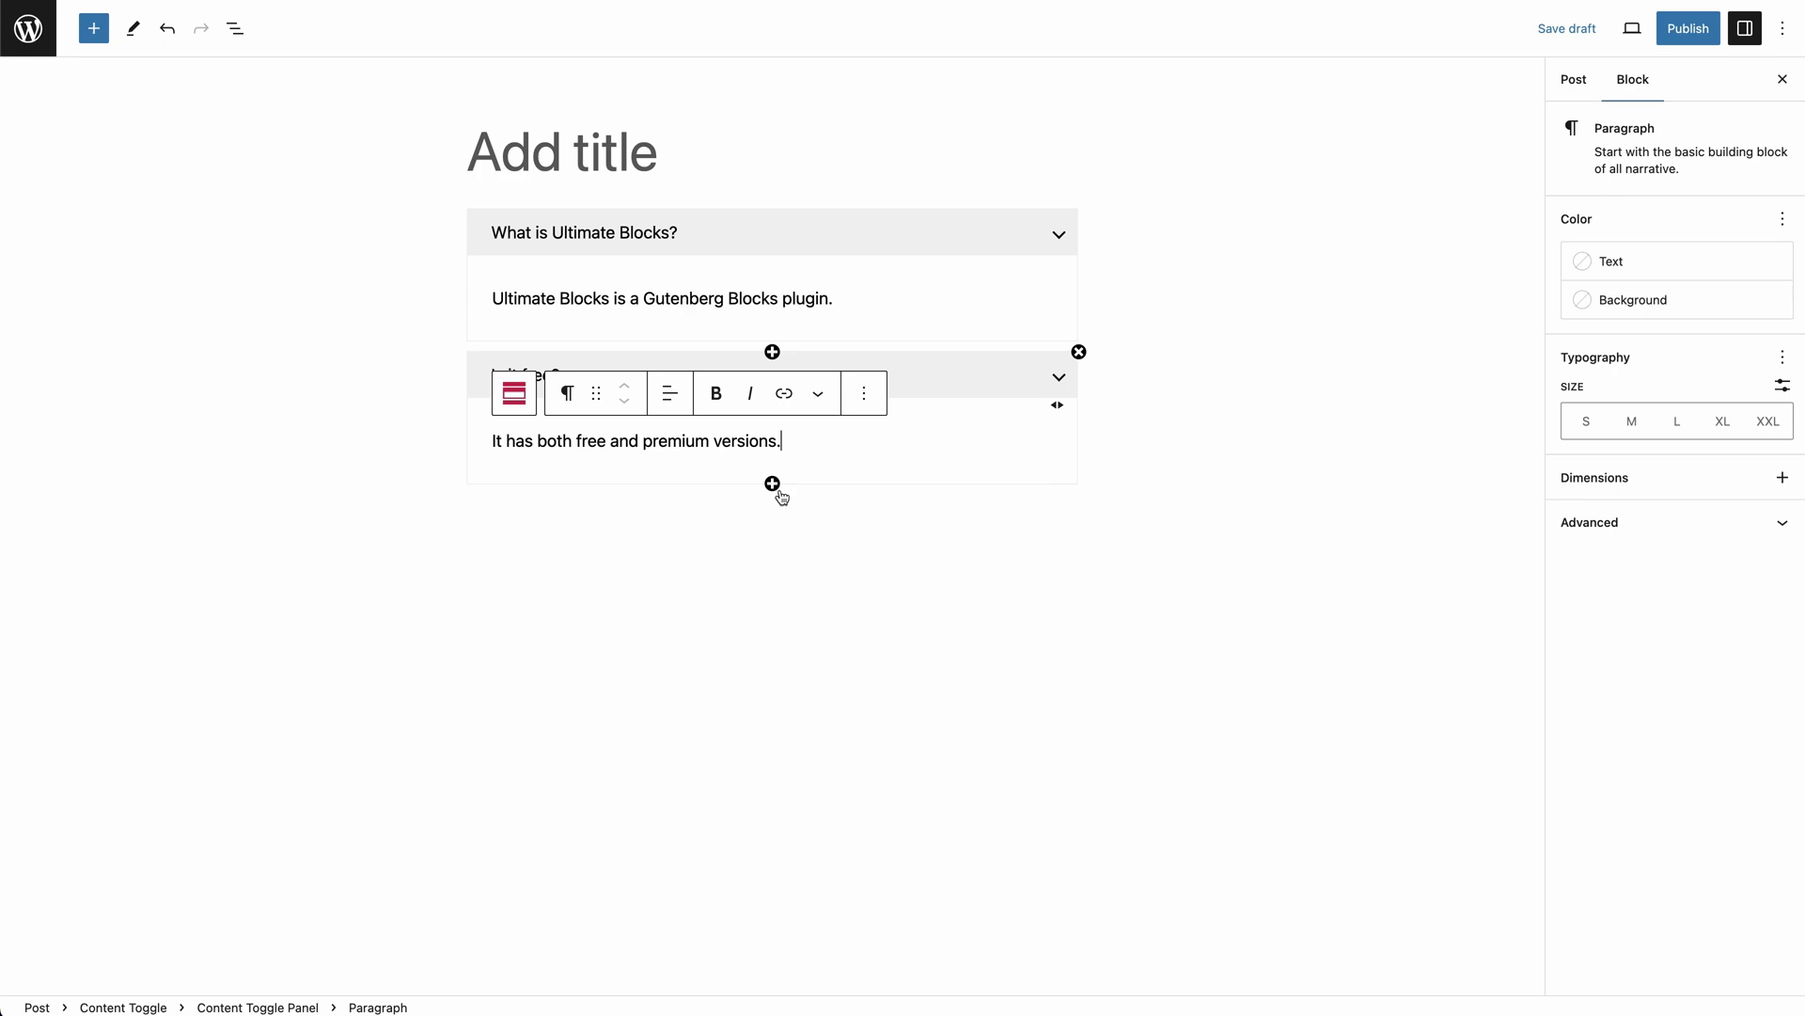
{"action": "left_click", "coordinate": [774, 486]}
{"action": "left_click", "coordinate": [1065, 519]}
{"action": "left_click", "coordinate": [794, 577]}
{"action": "type", "text": "No, it only works with the Block Editor."}
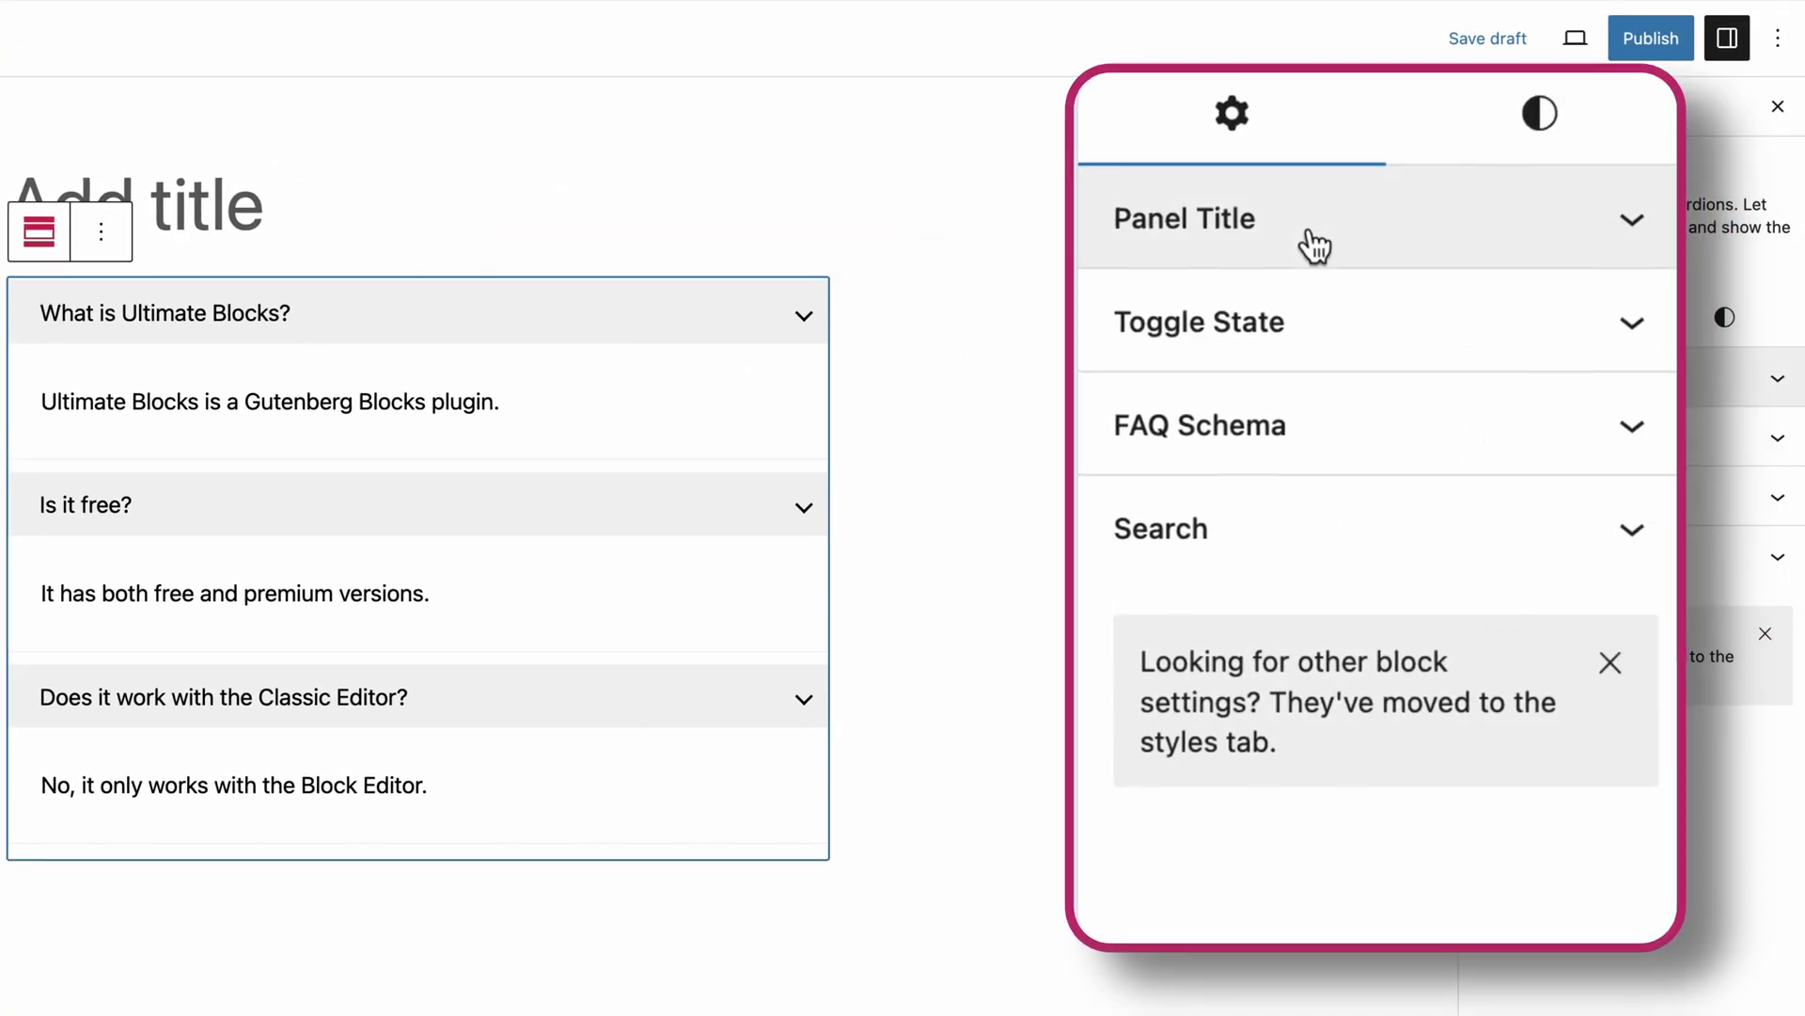
Set the FAQ toggle to start Collapsed and turn on Enable FAQ Schema
{"action": "left_click", "coordinate": [1326, 339]}
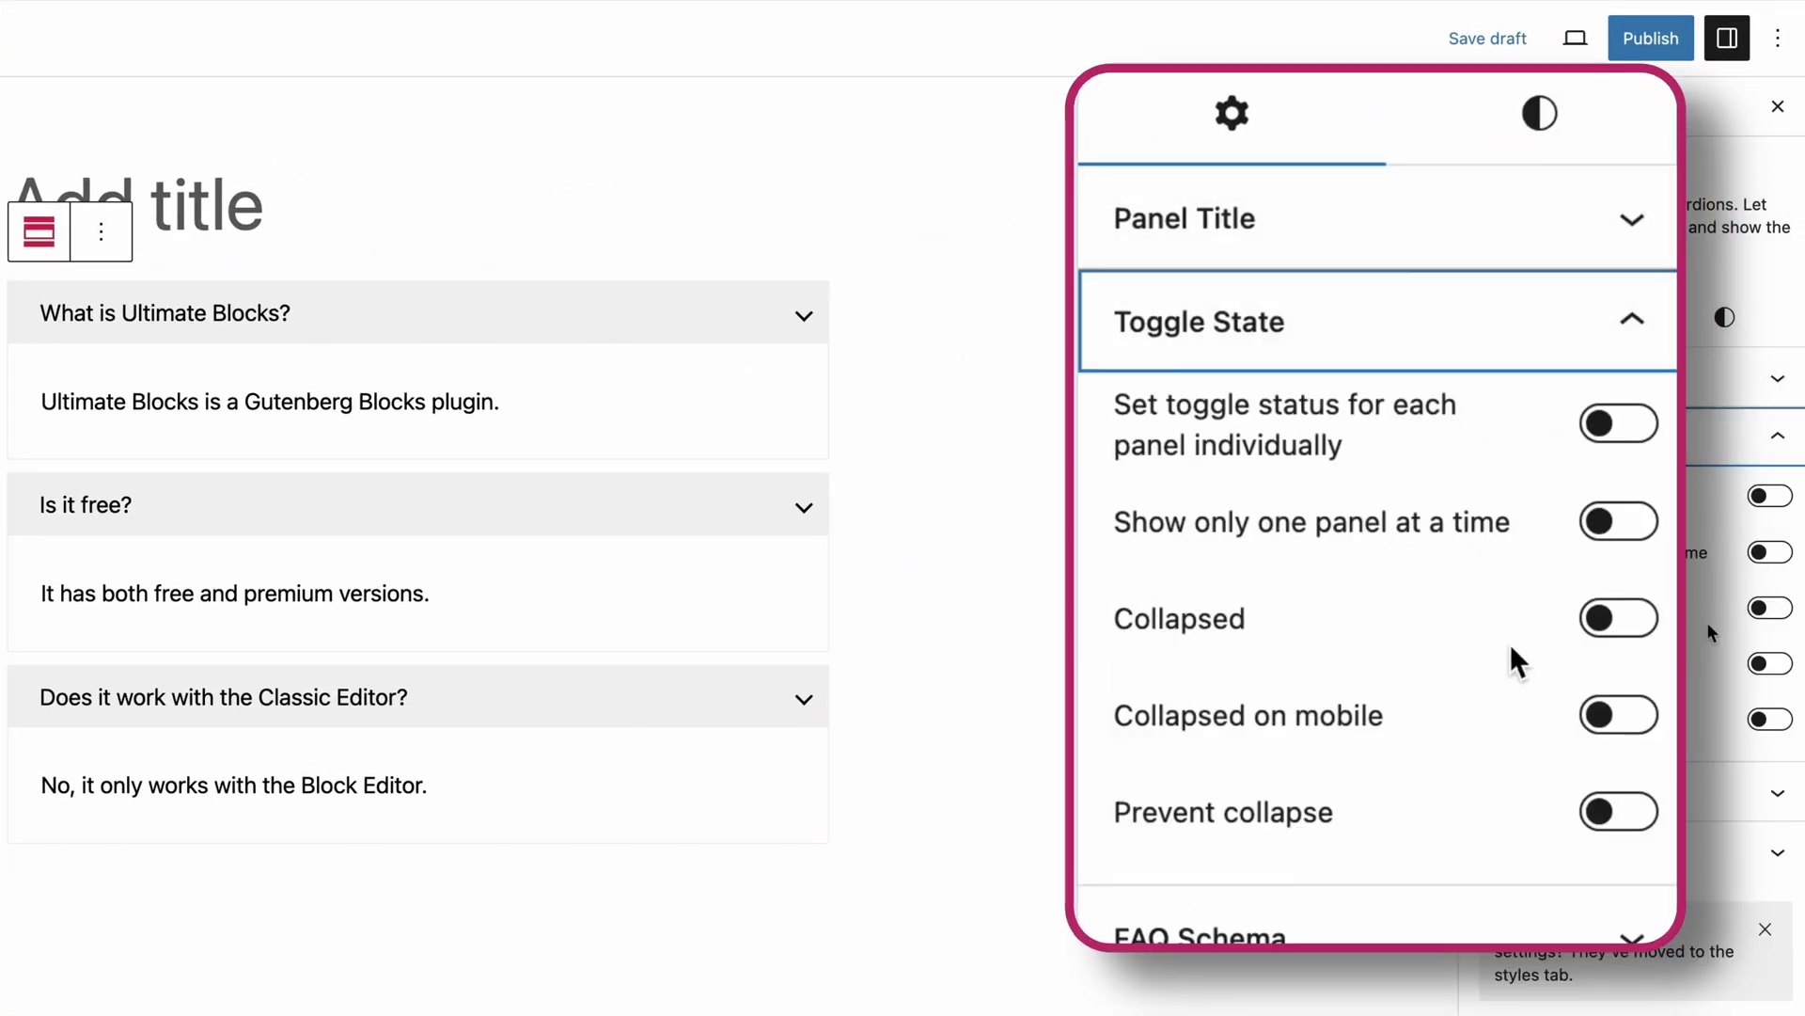
{"action": "left_click", "coordinate": [1636, 624]}
{"action": "left_click", "coordinate": [1712, 736]}
{"action": "left_click", "coordinate": [1770, 794]}
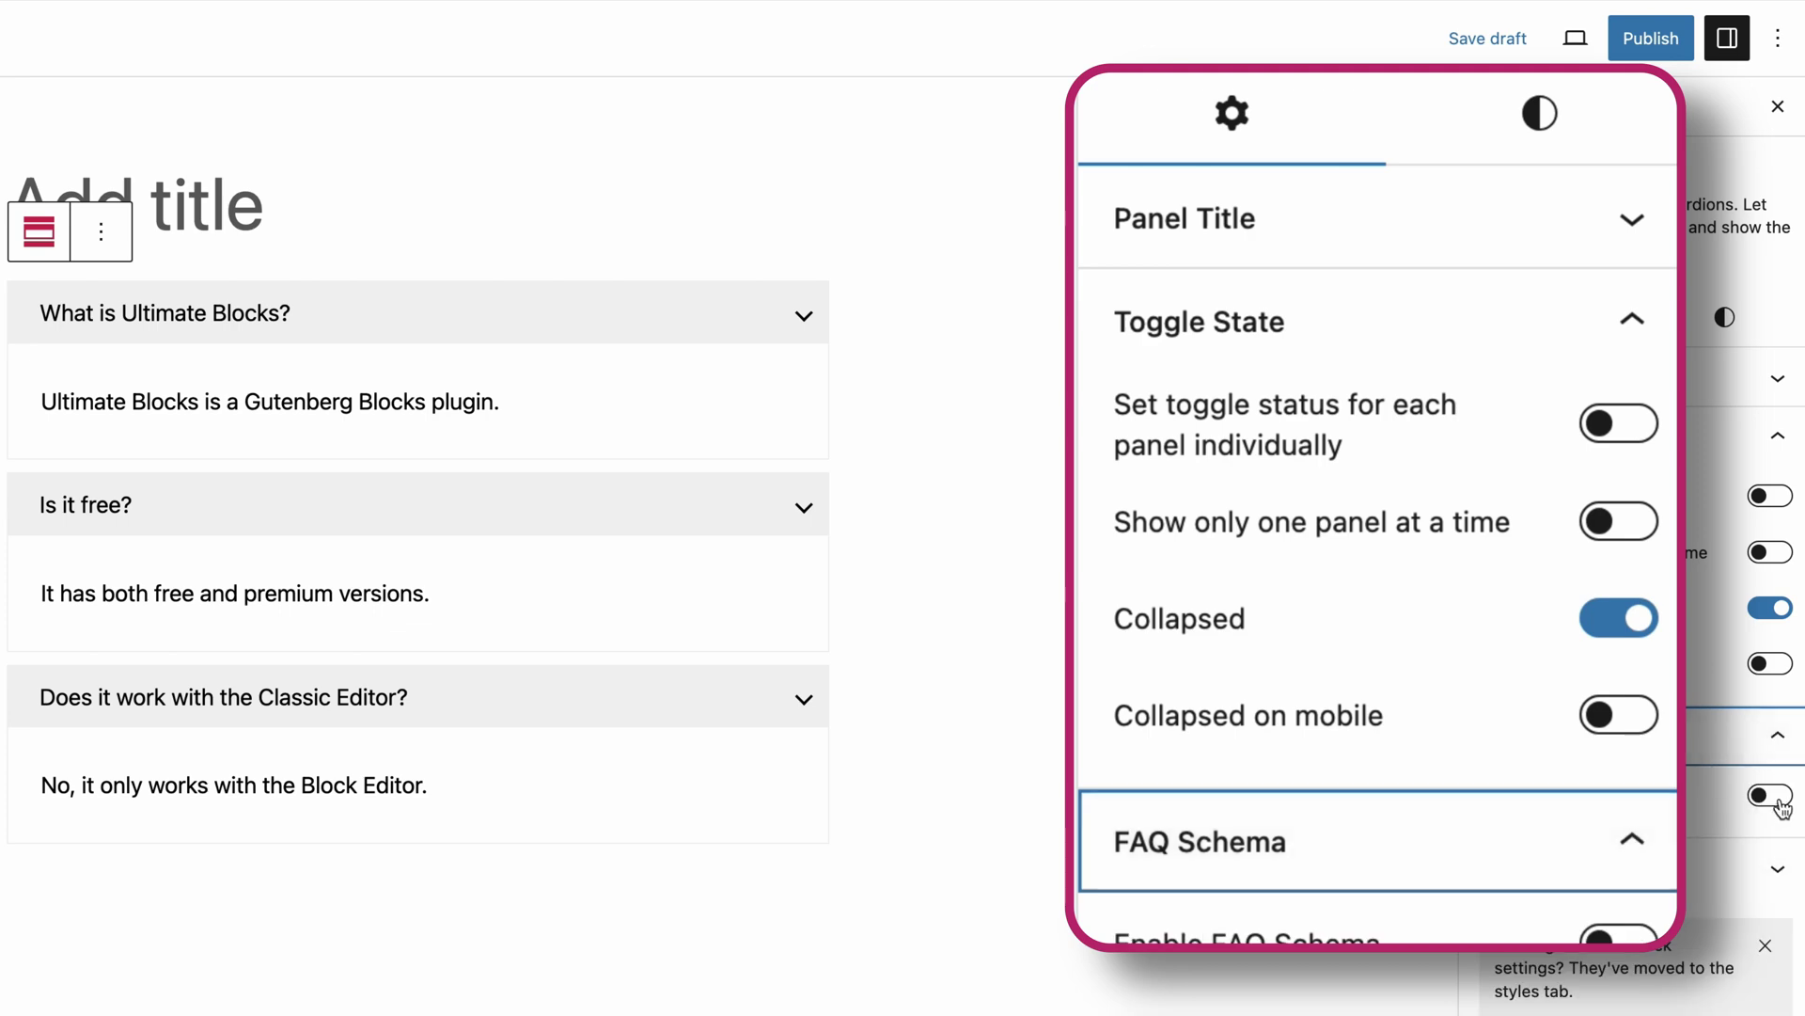
Set the toggle's Container Color to dark green and Title Color to white
{"action": "left_click", "coordinate": [1725, 322]}
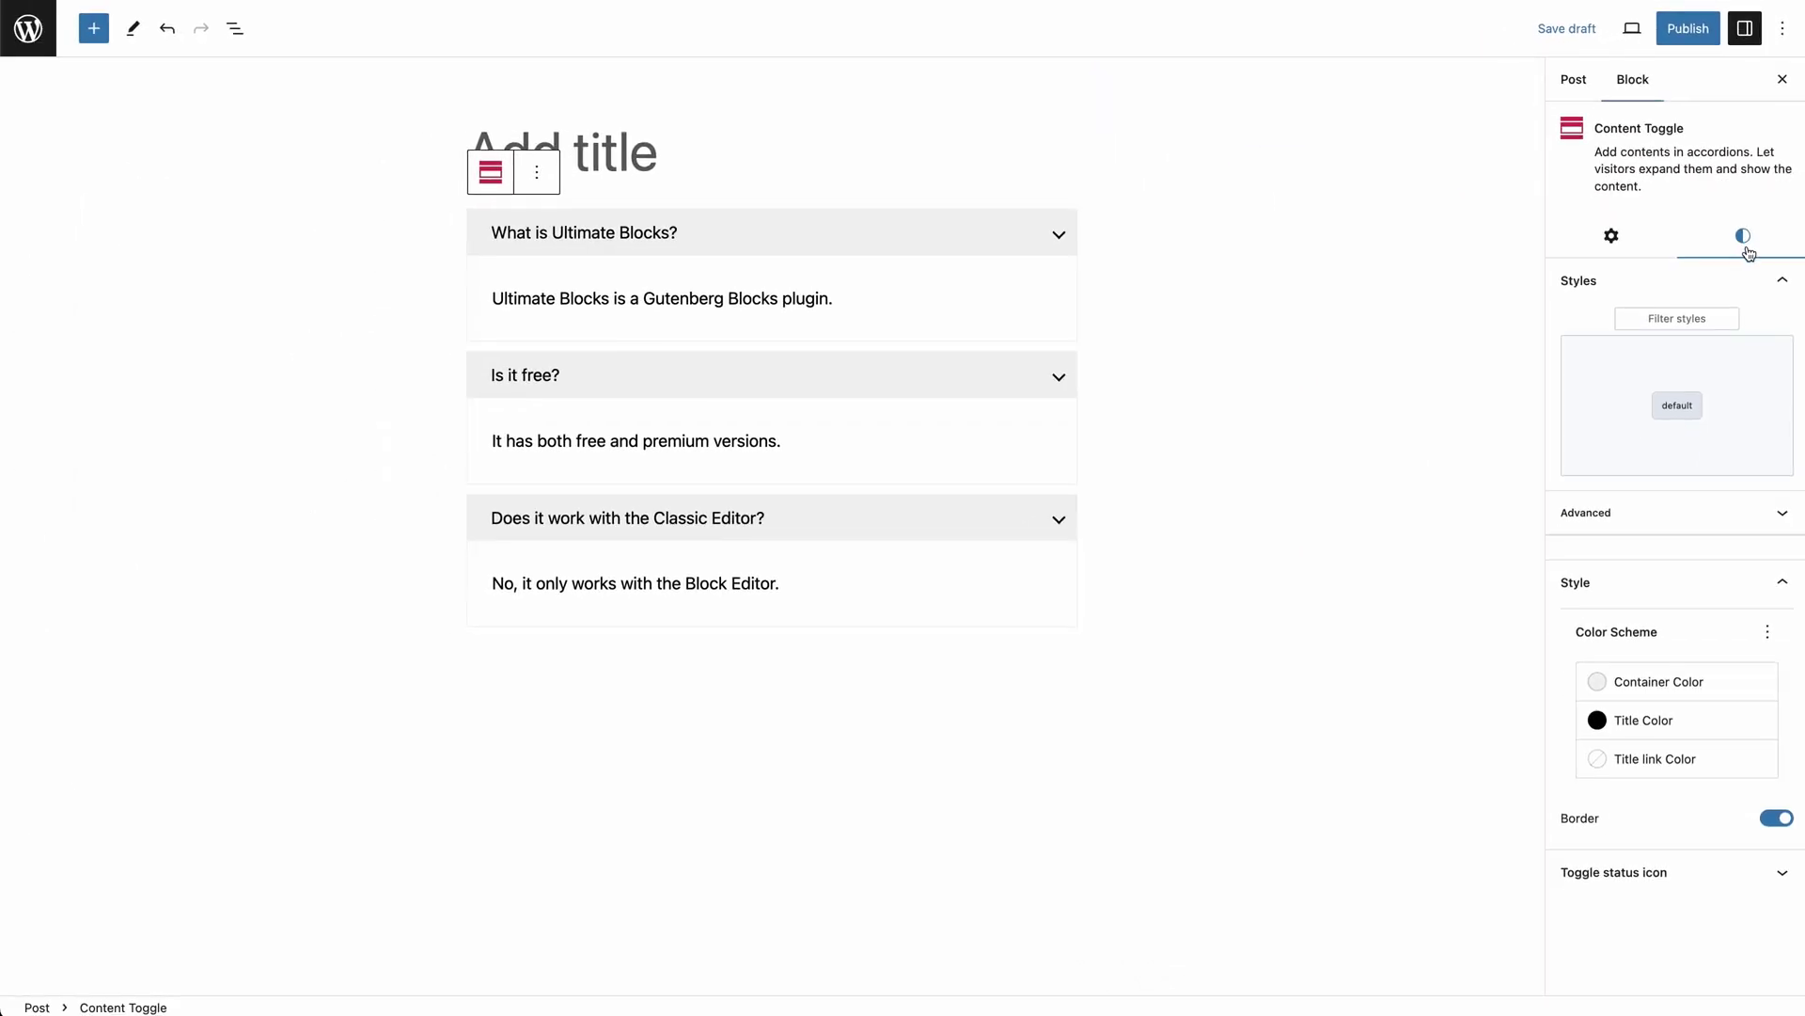
{"action": "left_click", "coordinate": [1727, 681]}
{"action": "left_click", "coordinate": [1674, 518]}
{"action": "left_click", "coordinate": [1701, 720]}
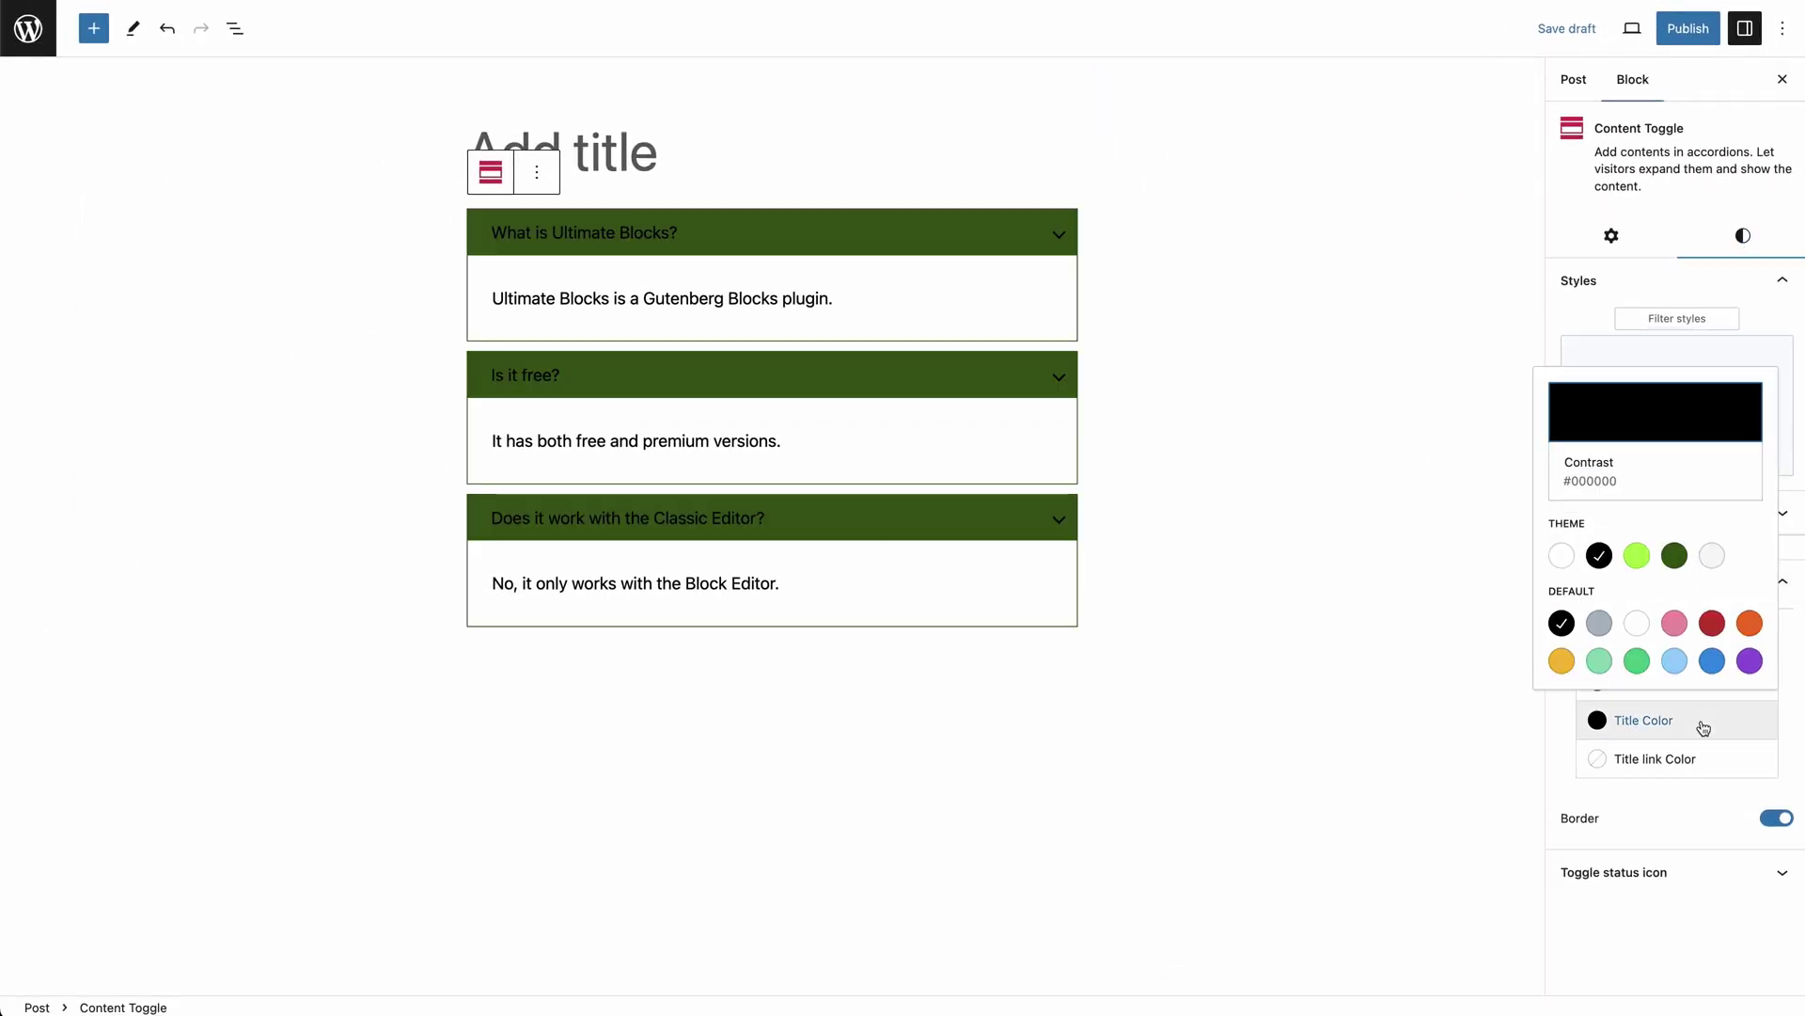
{"action": "left_click", "coordinate": [1562, 557]}
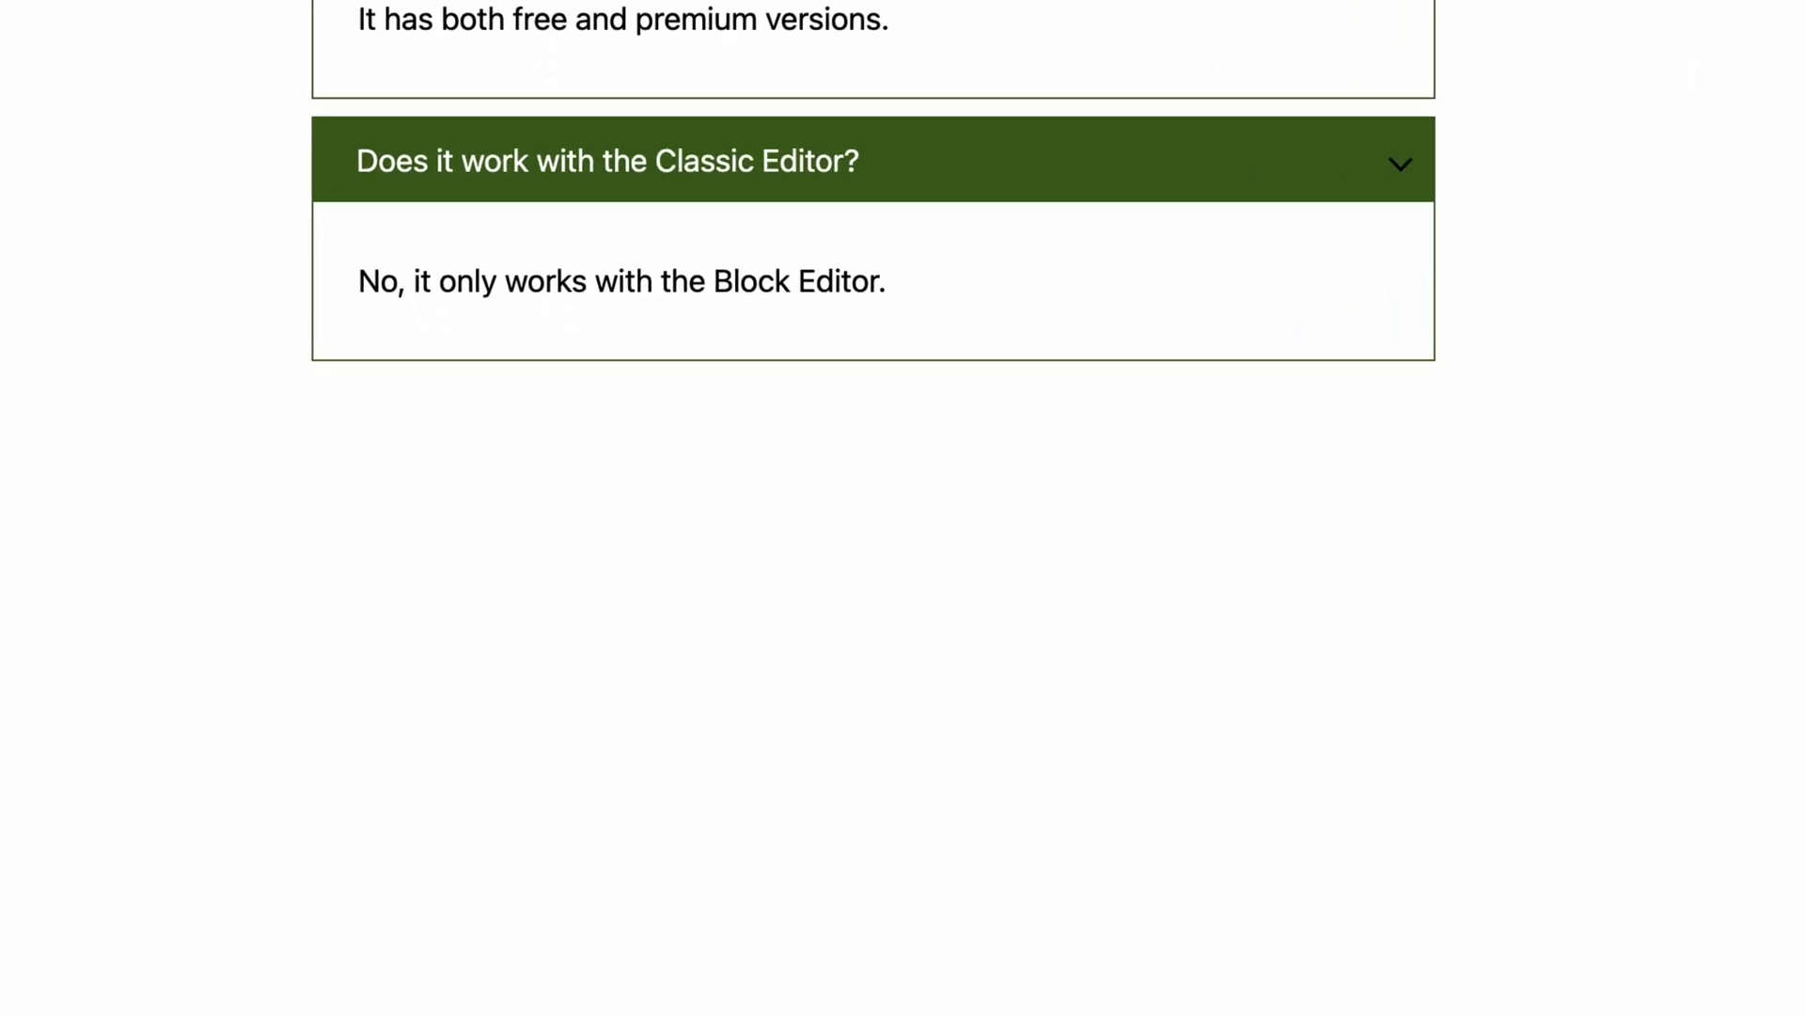
{"action": "type", "text": "/b"}
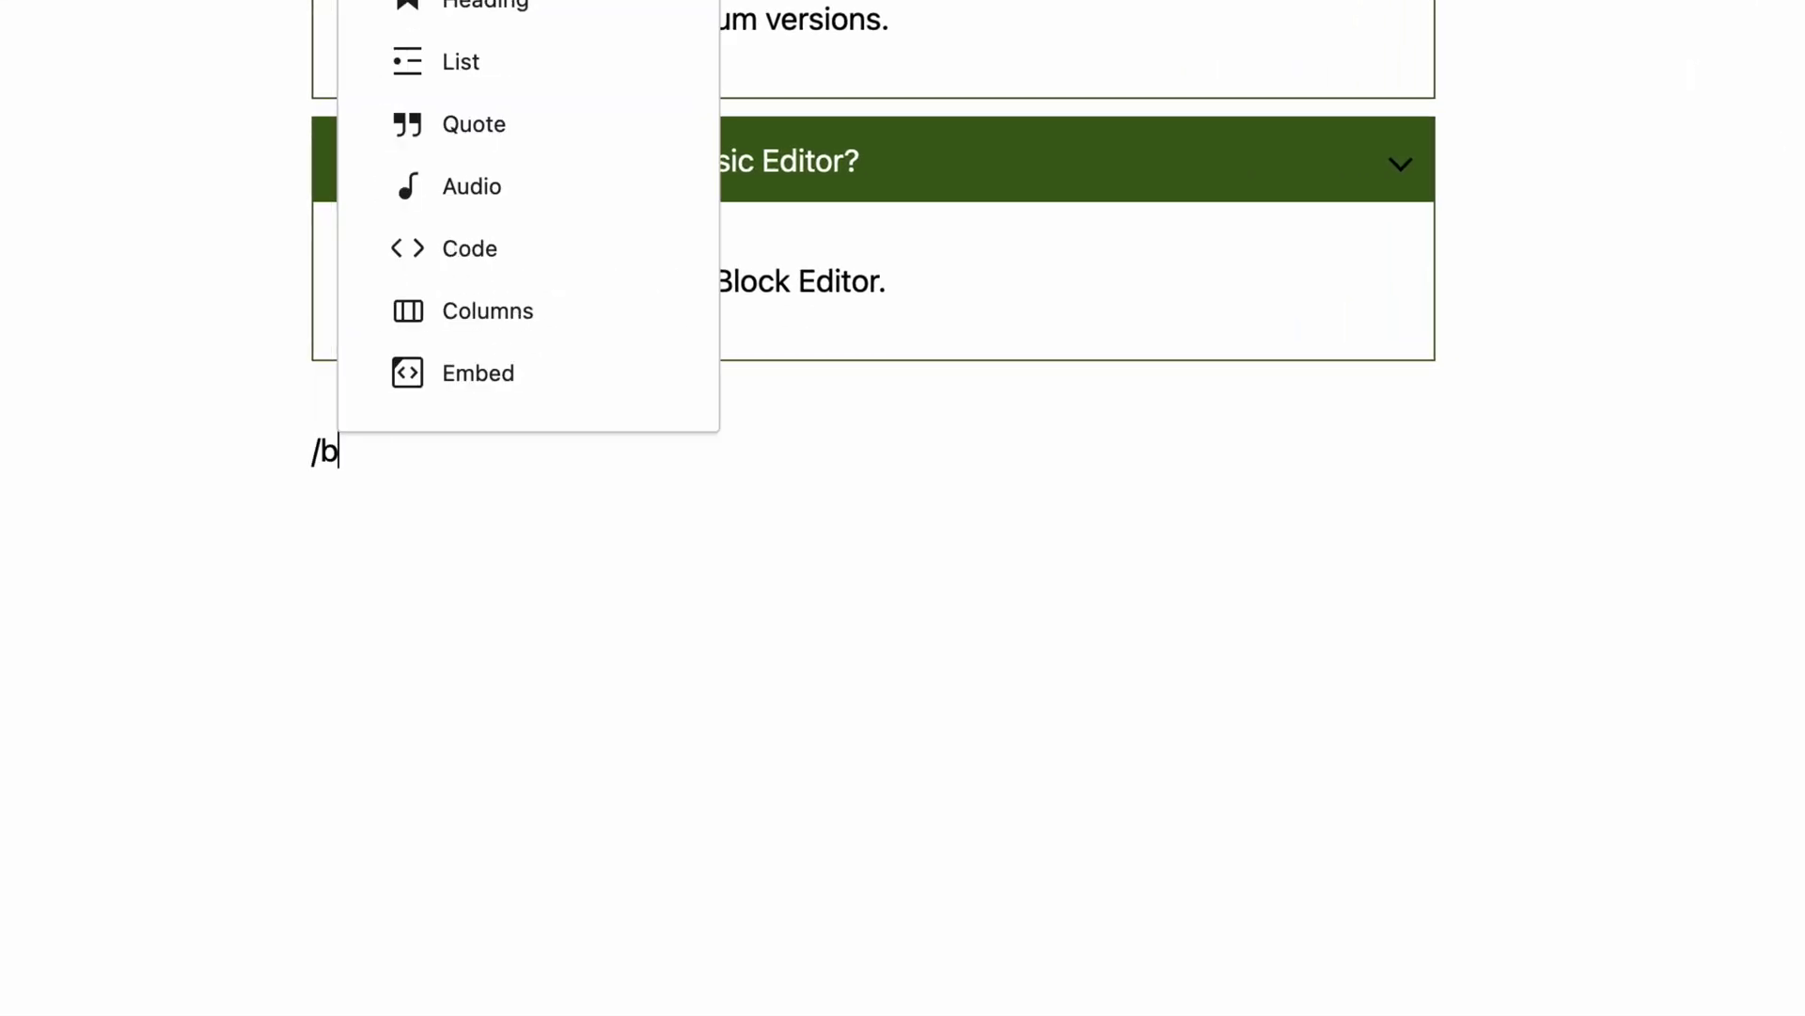
{"action": "type", "text": "utton"}
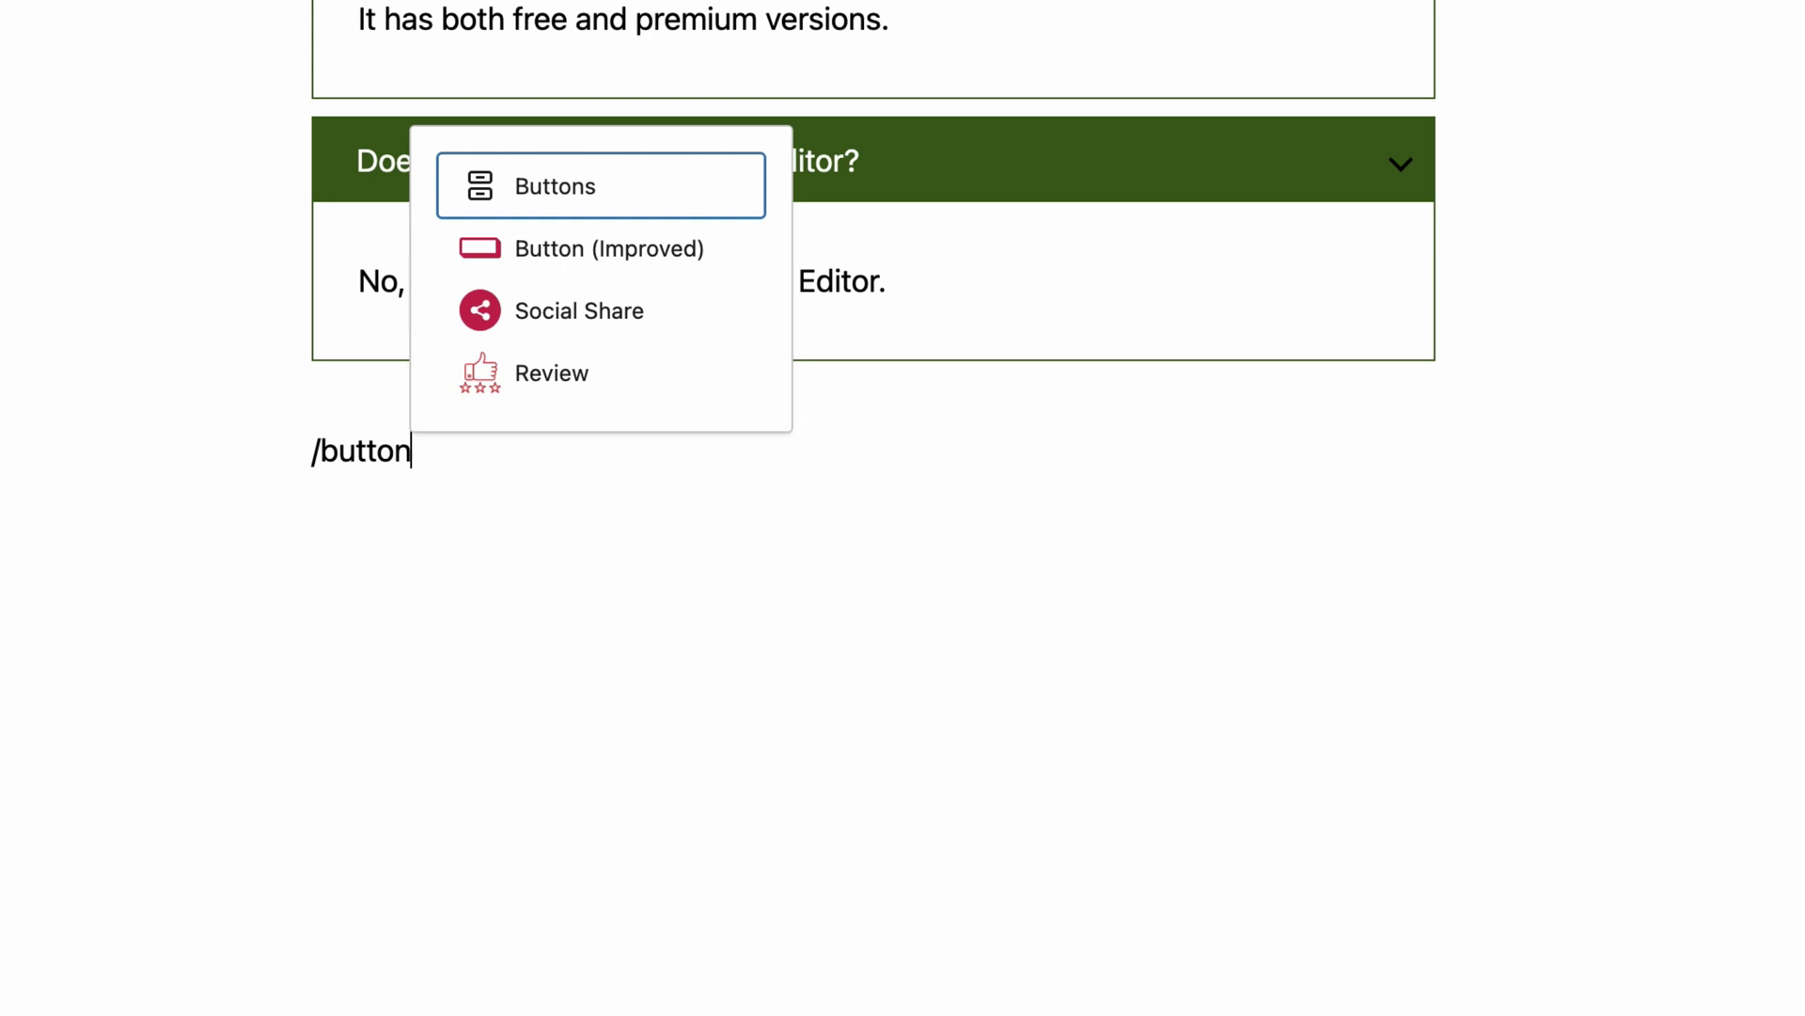
Insert a Button (Improved) block labelled 'Download Now' below the FAQ toggle
{"action": "left_click", "coordinate": [676, 267]}
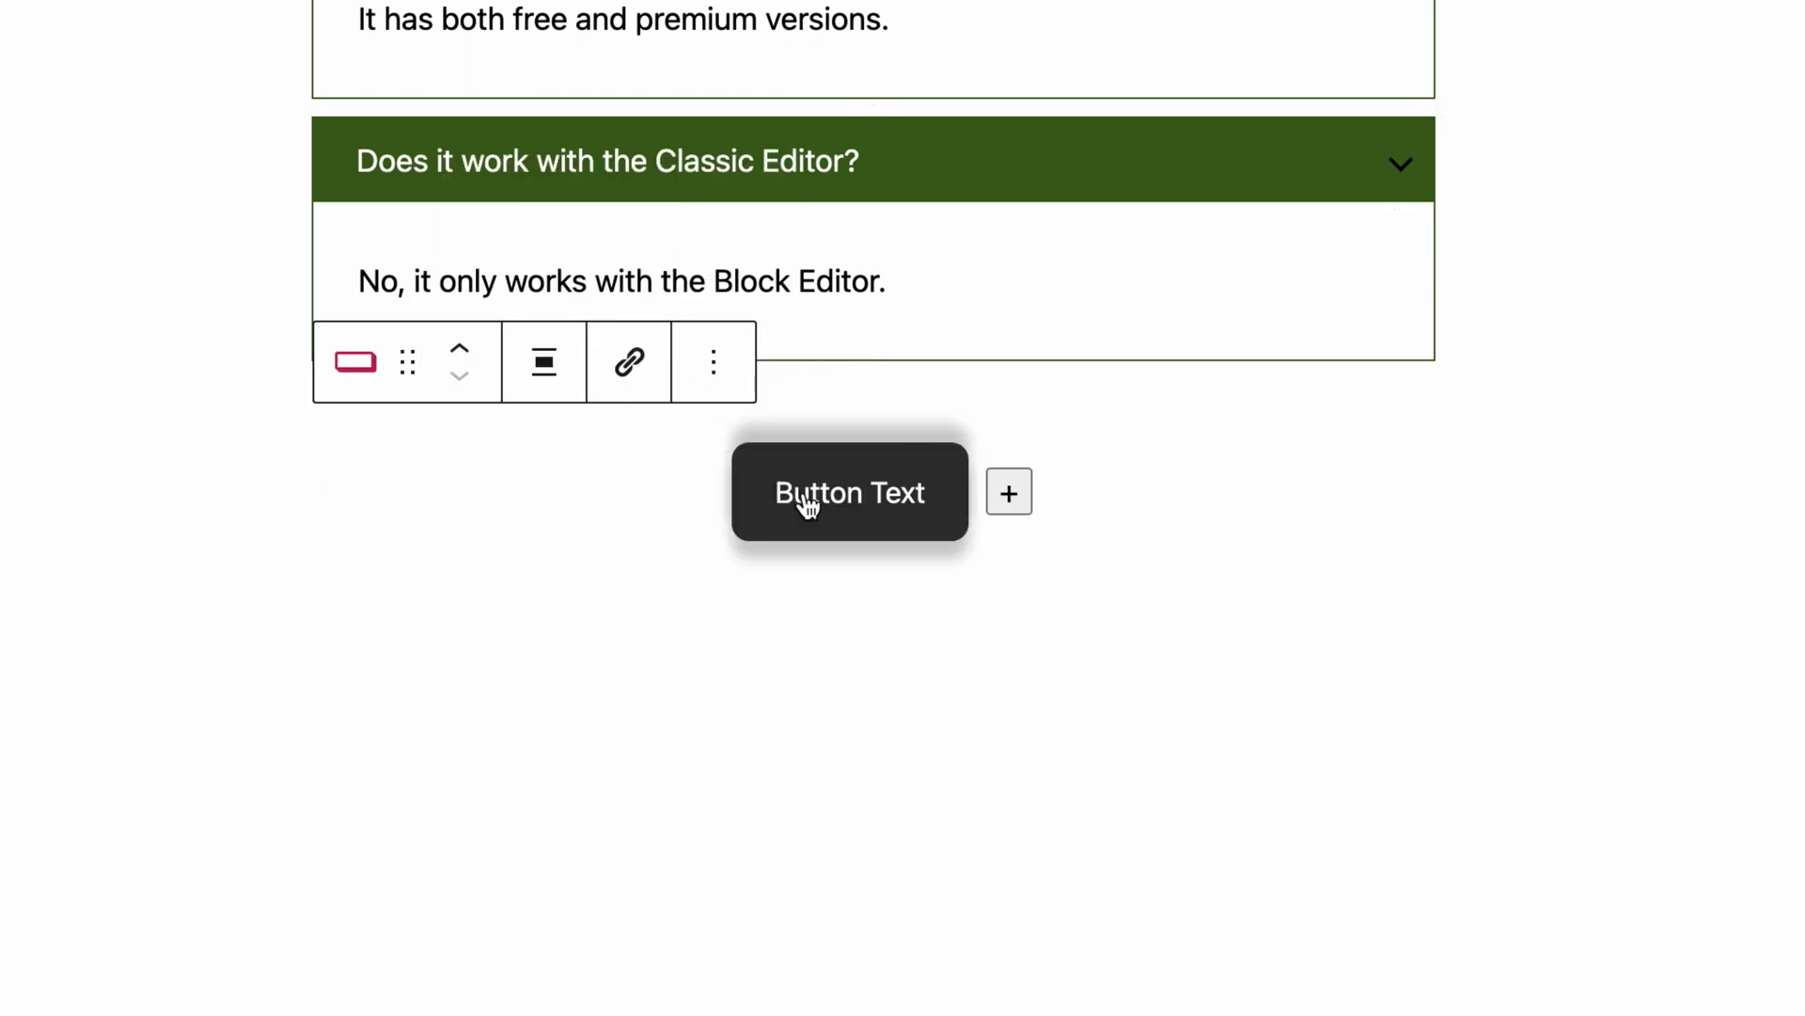
{"action": "type", "text": "Download"}
{"action": "type", "text": " Now"}
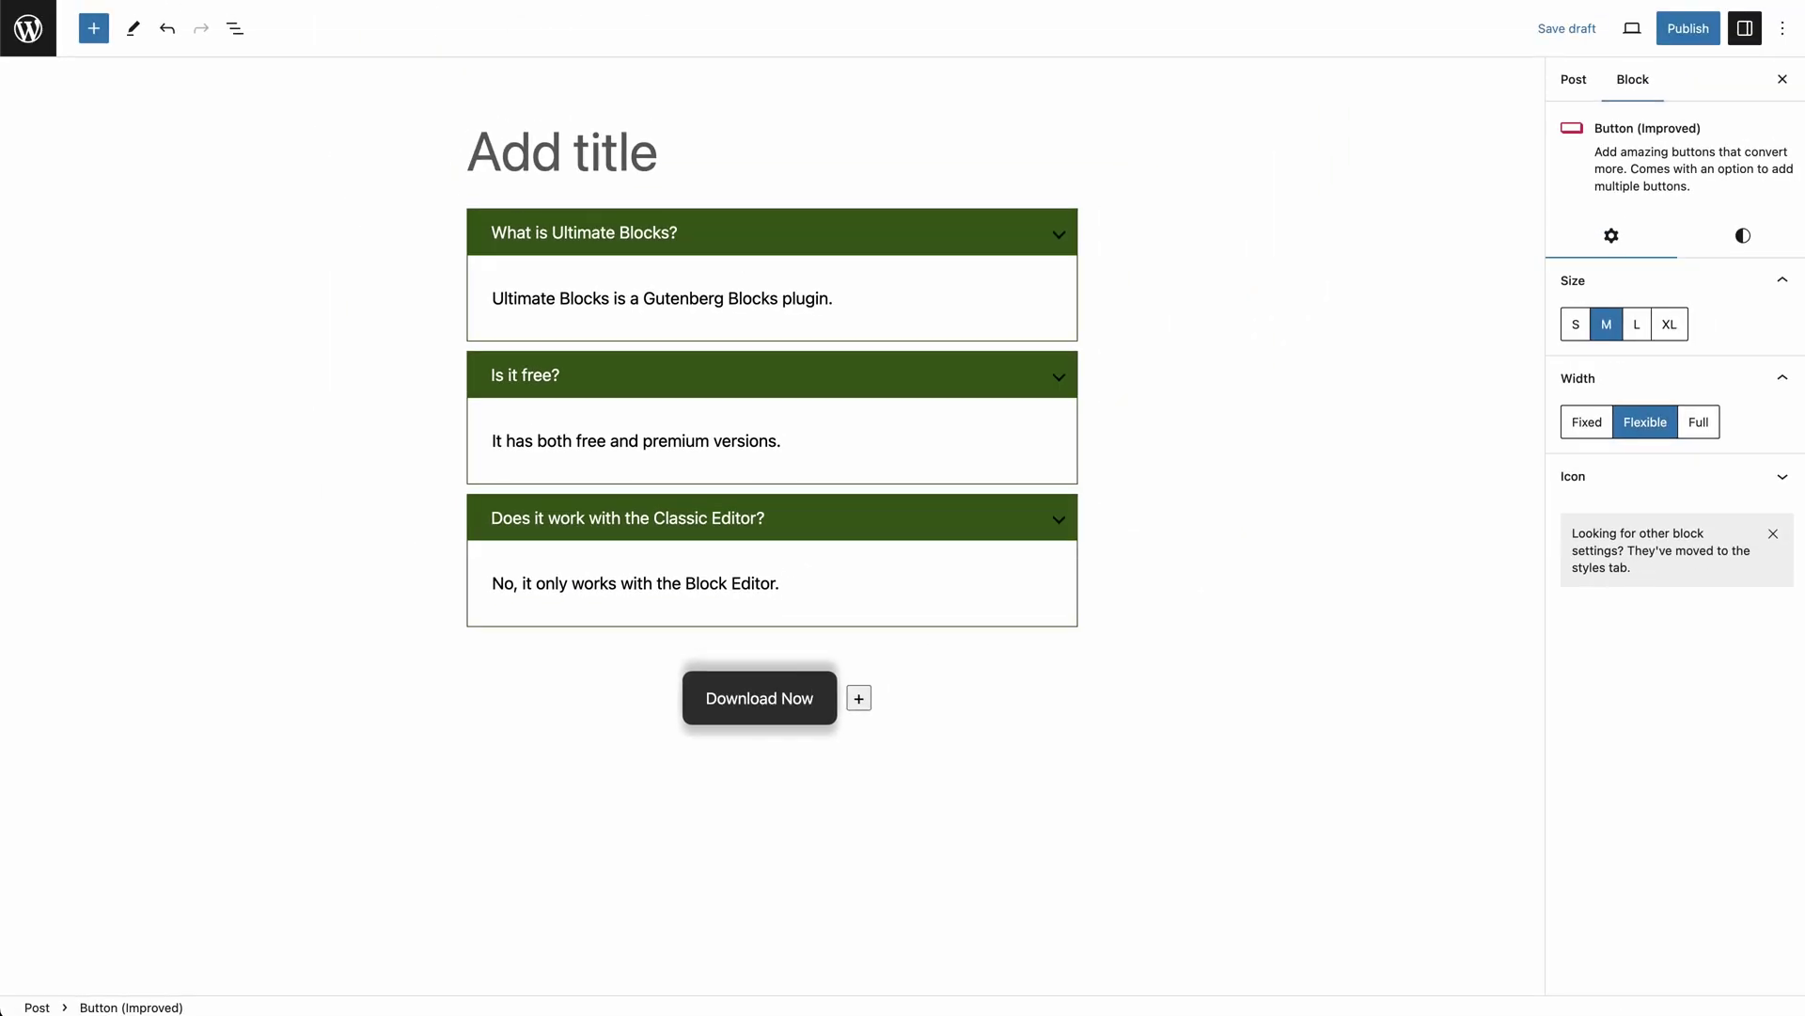
Give the Download Now button the preset download icon
{"action": "left_click", "coordinate": [1693, 477]}
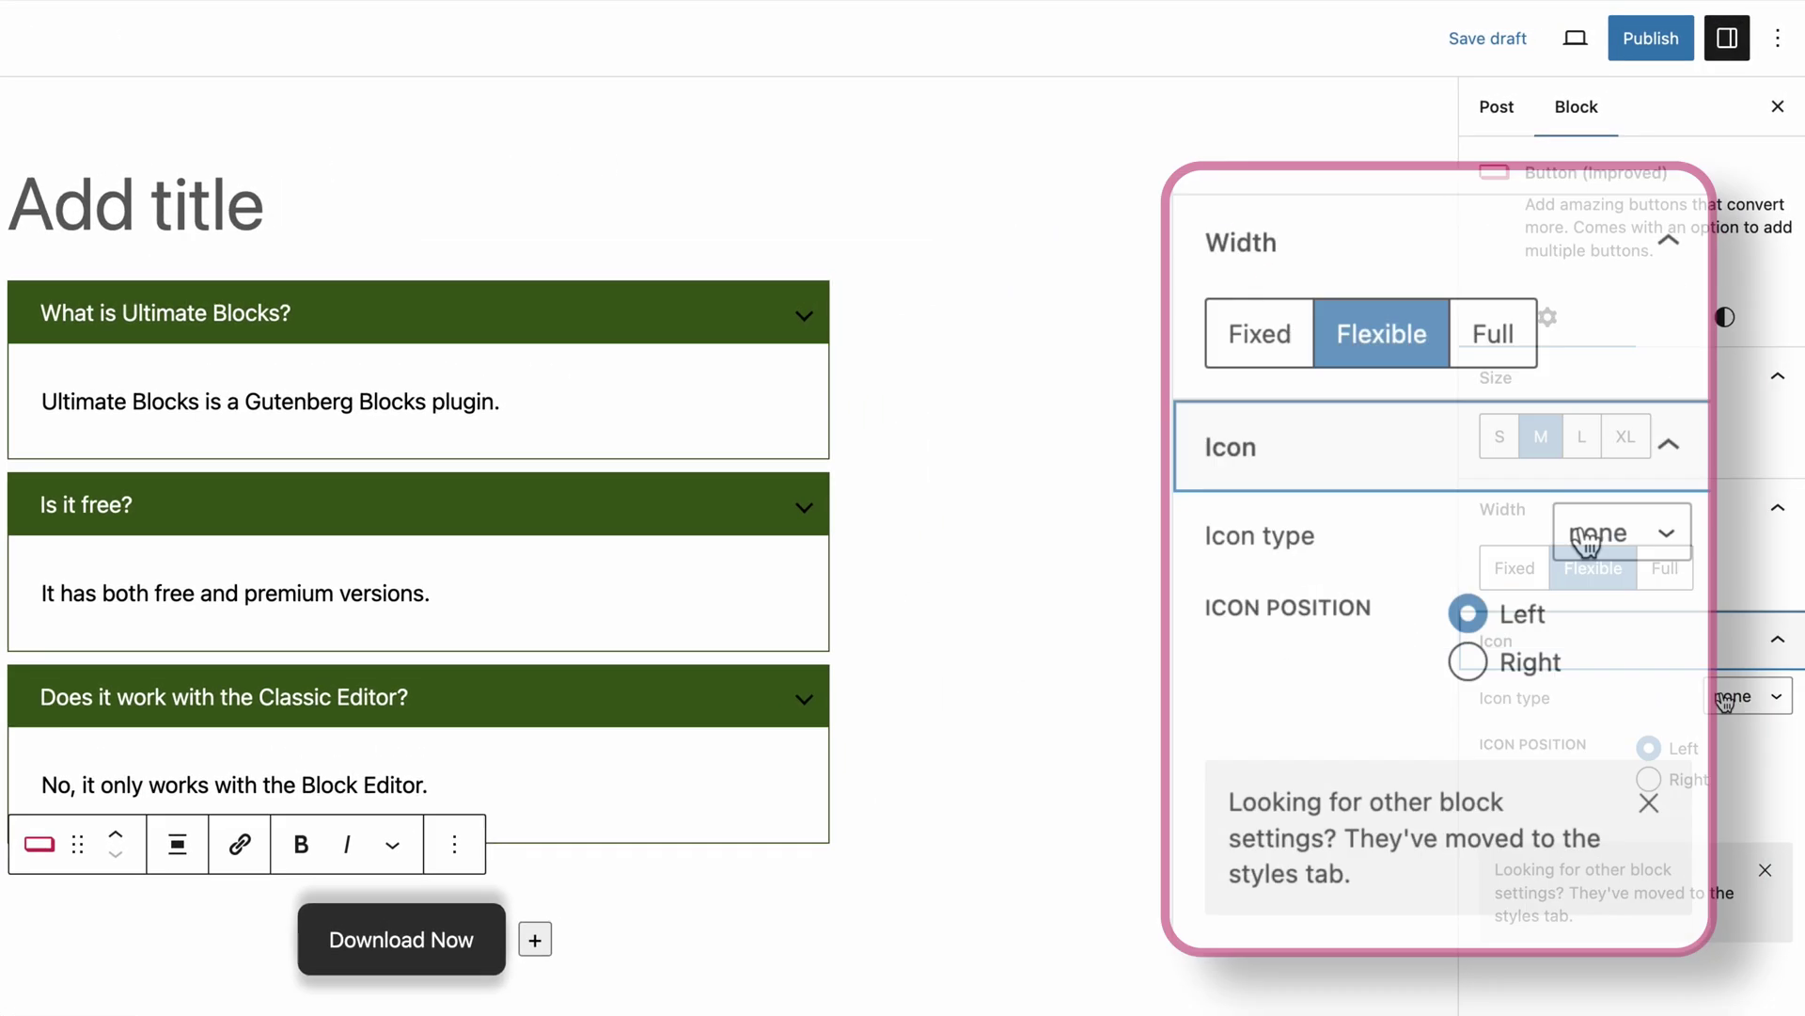
{"action": "left_click", "coordinate": [1757, 518]}
{"action": "left_click", "coordinate": [1587, 396]}
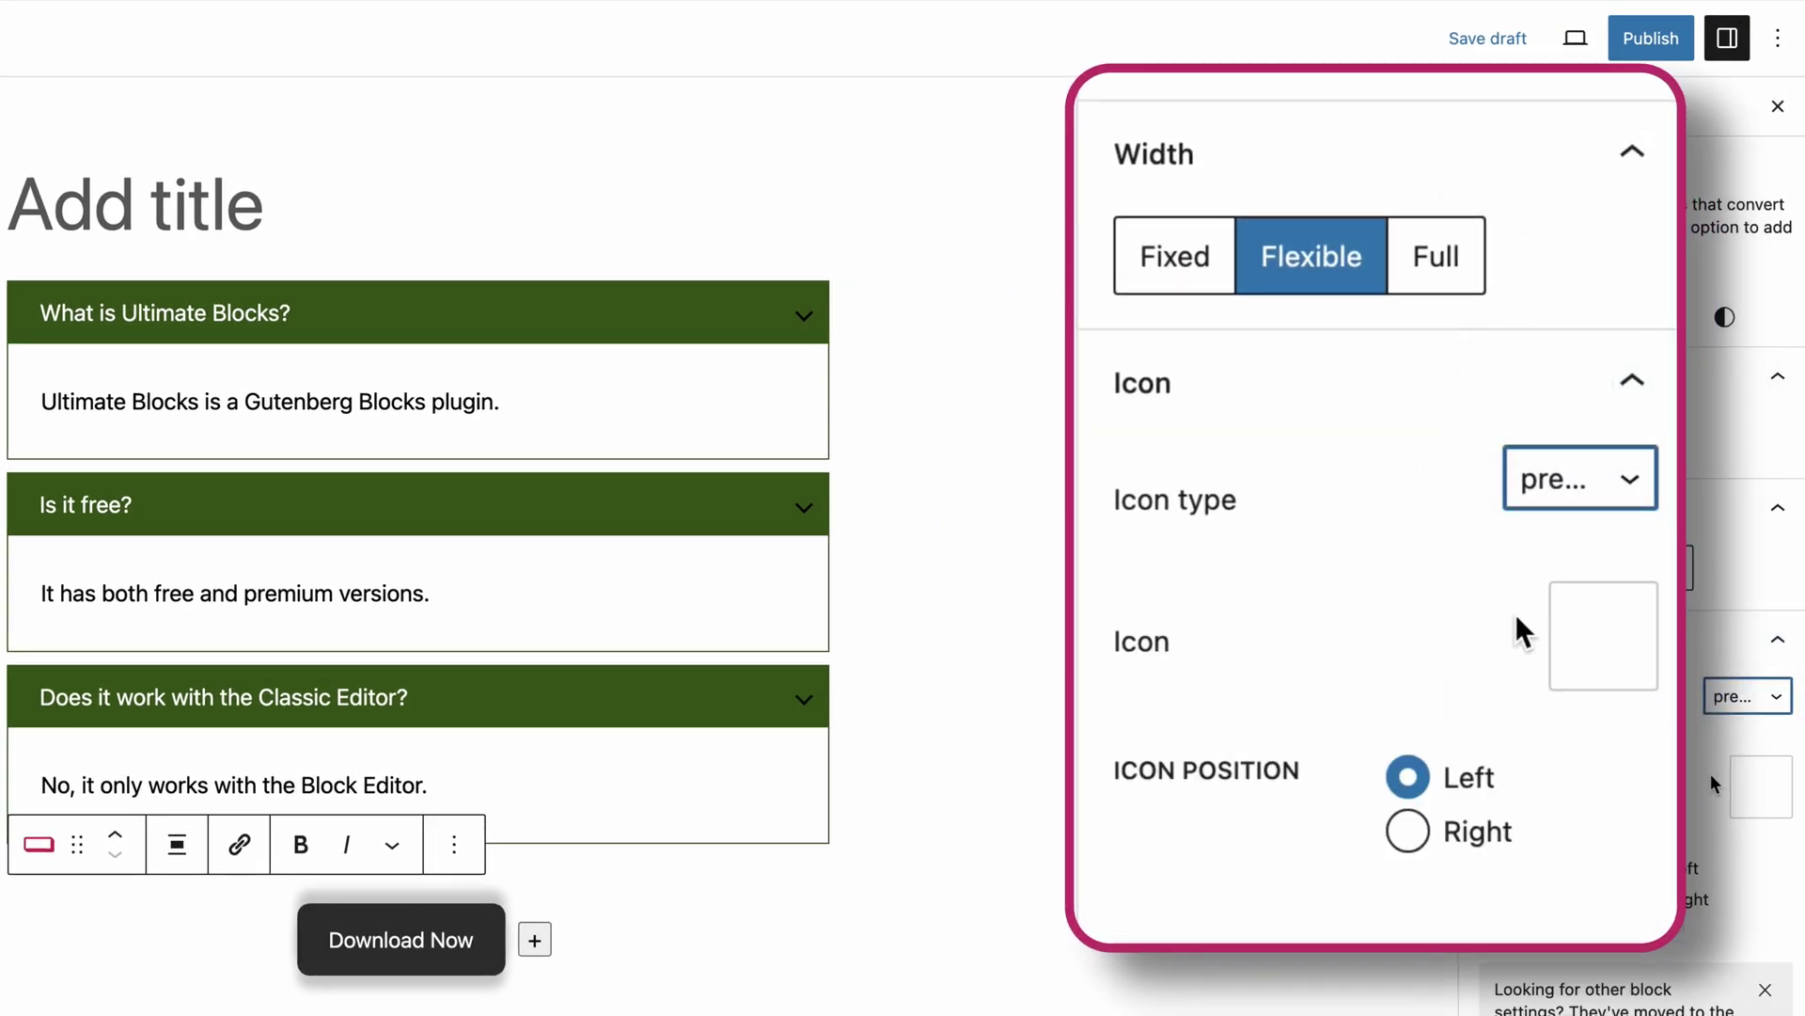
{"action": "left_click", "coordinate": [1579, 652]}
{"action": "left_click", "coordinate": [1320, 861]}
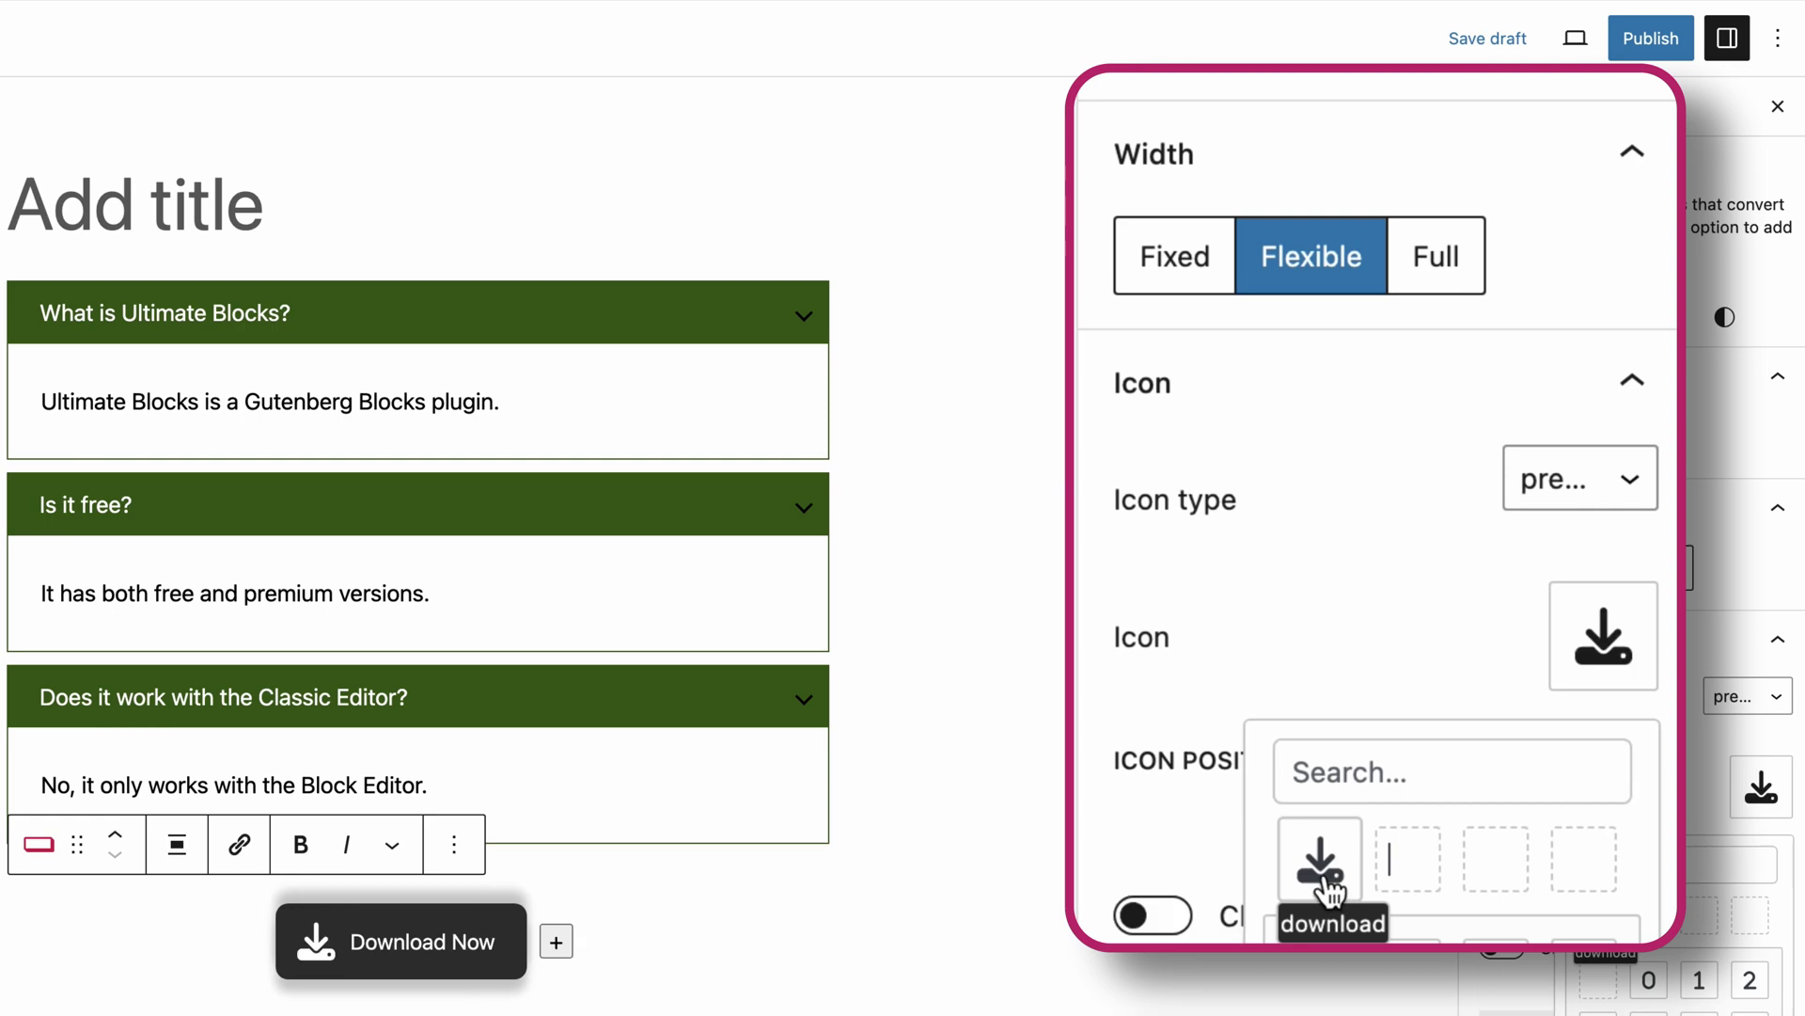
Make the button transparent with a dark green colour
{"action": "left_click", "coordinate": [1716, 336]}
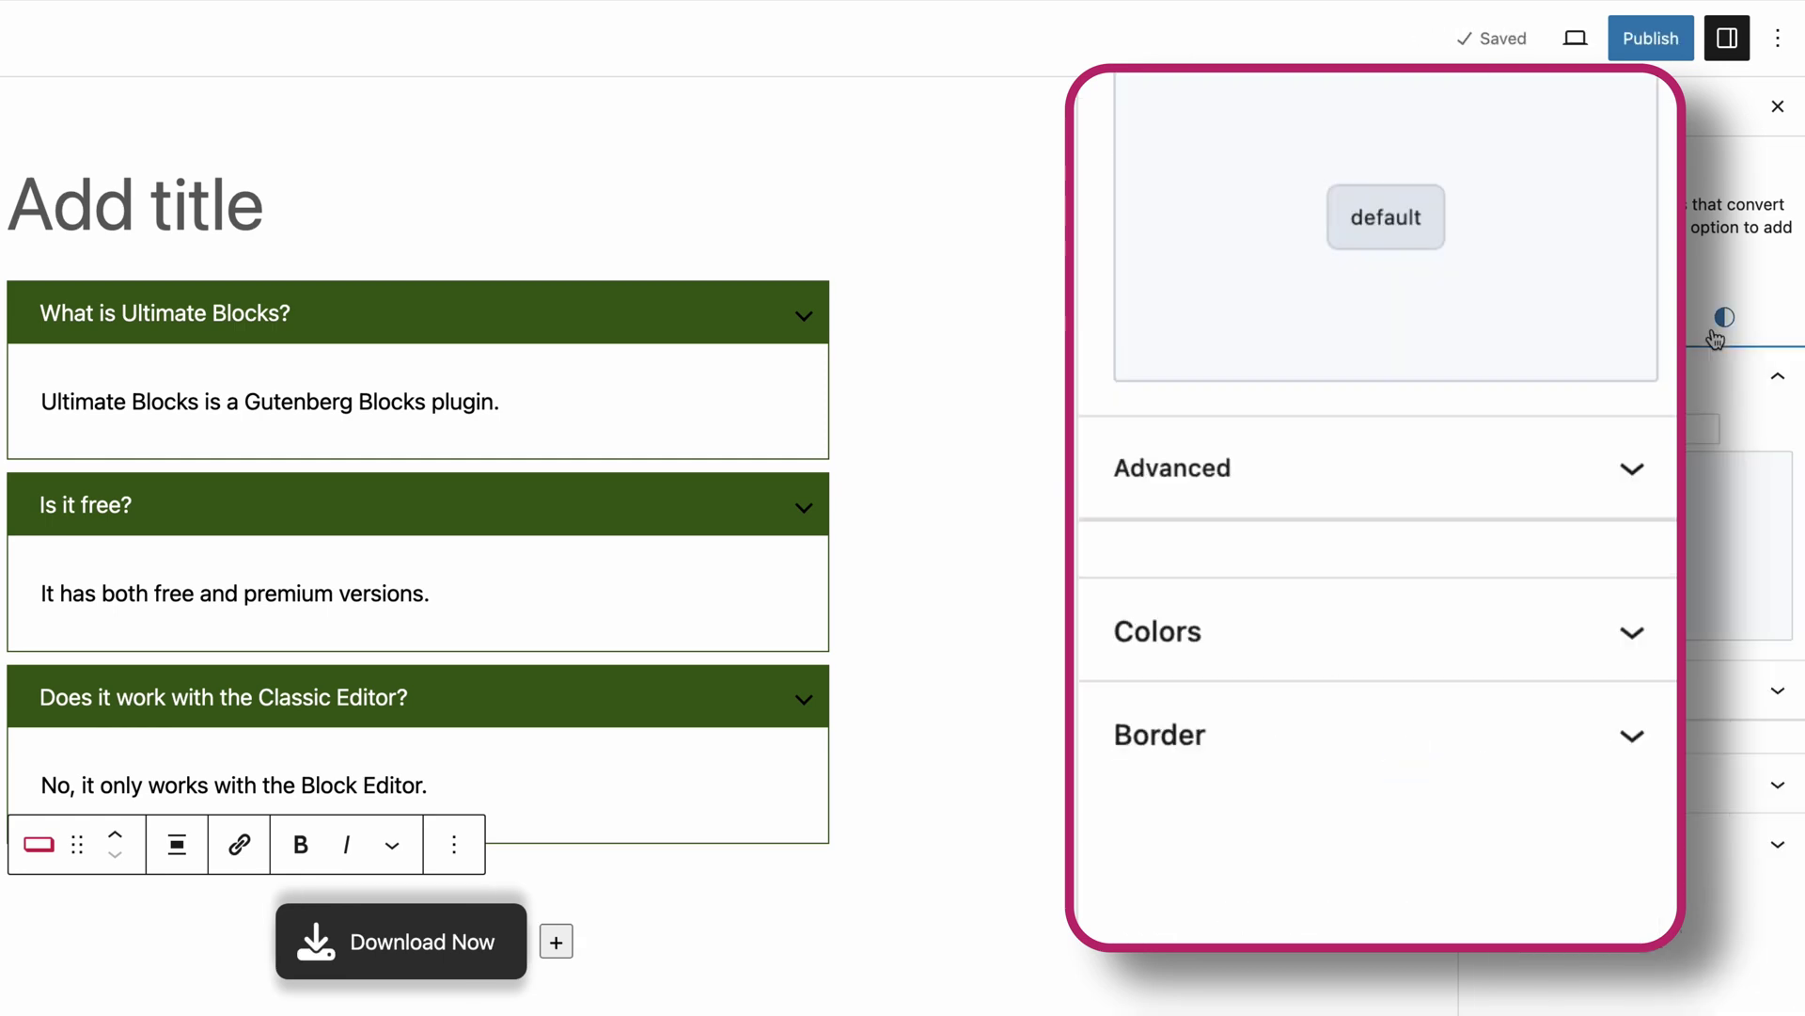
{"action": "left_click", "coordinate": [1375, 633]}
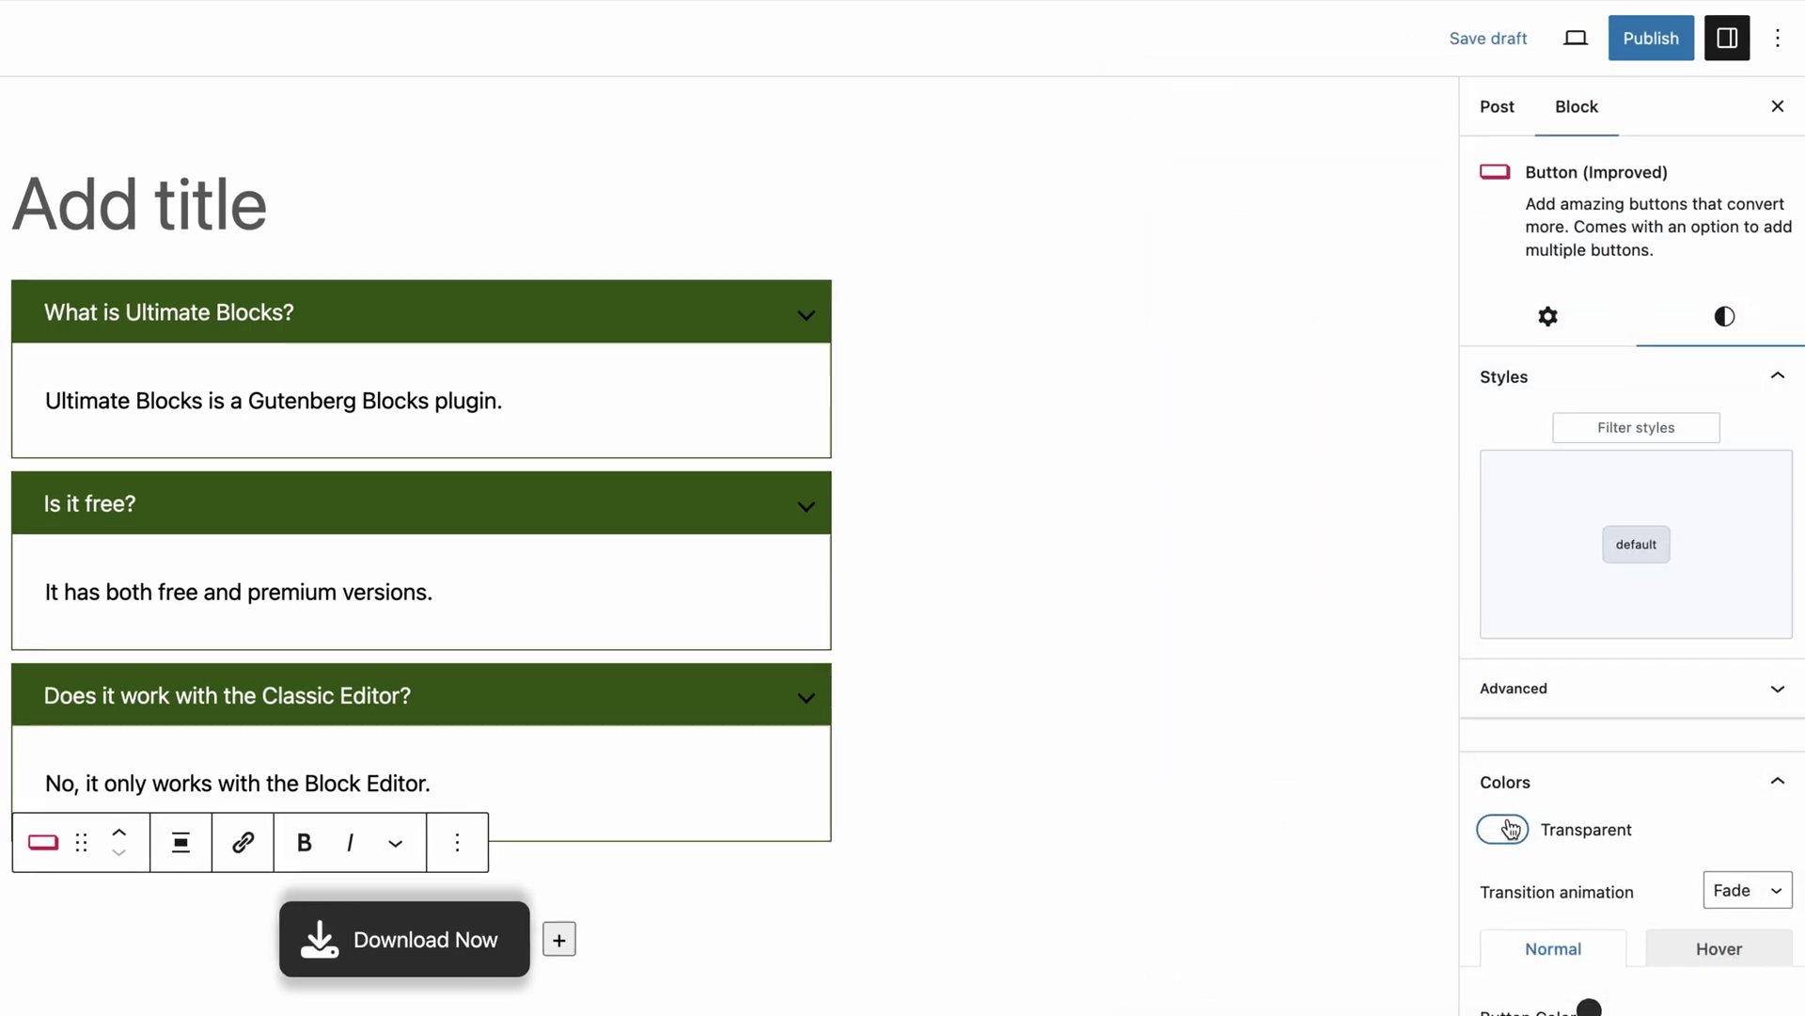
{"action": "left_click", "coordinate": [1503, 830]}
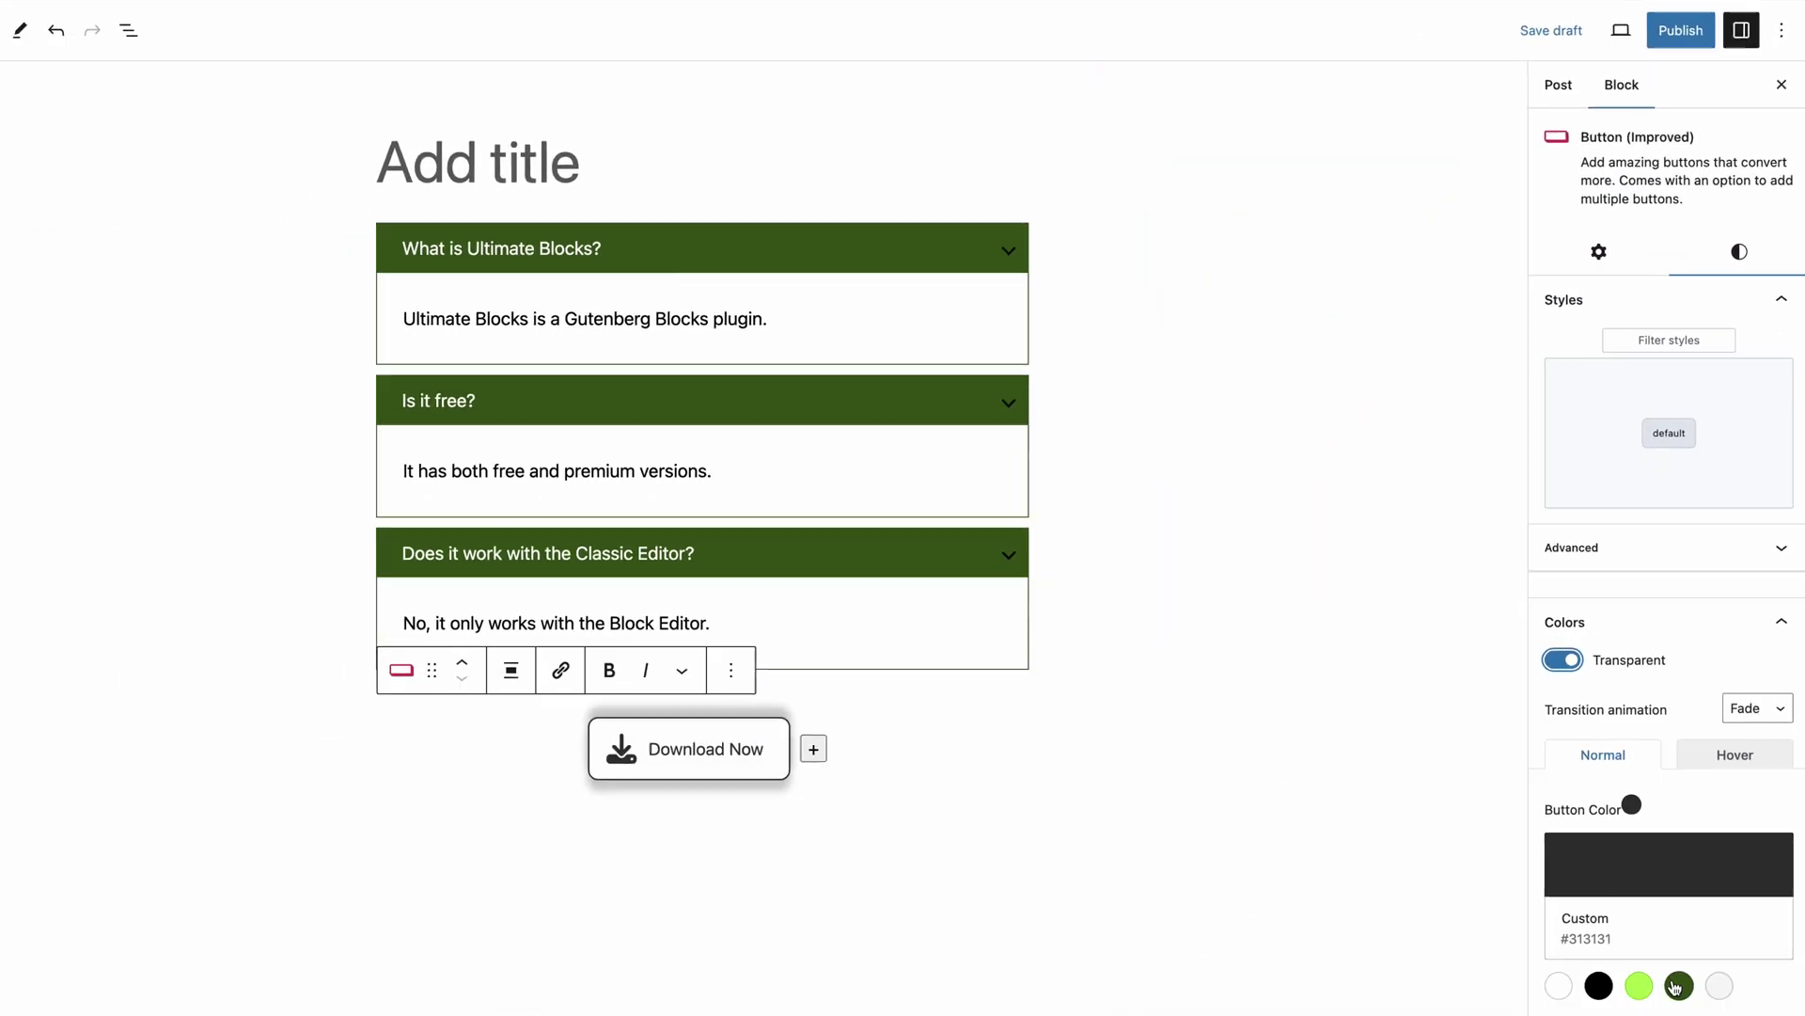
{"action": "left_click", "coordinate": [1683, 924]}
Insert a Styled List below the button with items List 1, List 2 and List 3
{"action": "left_click", "coordinate": [1513, 864]}
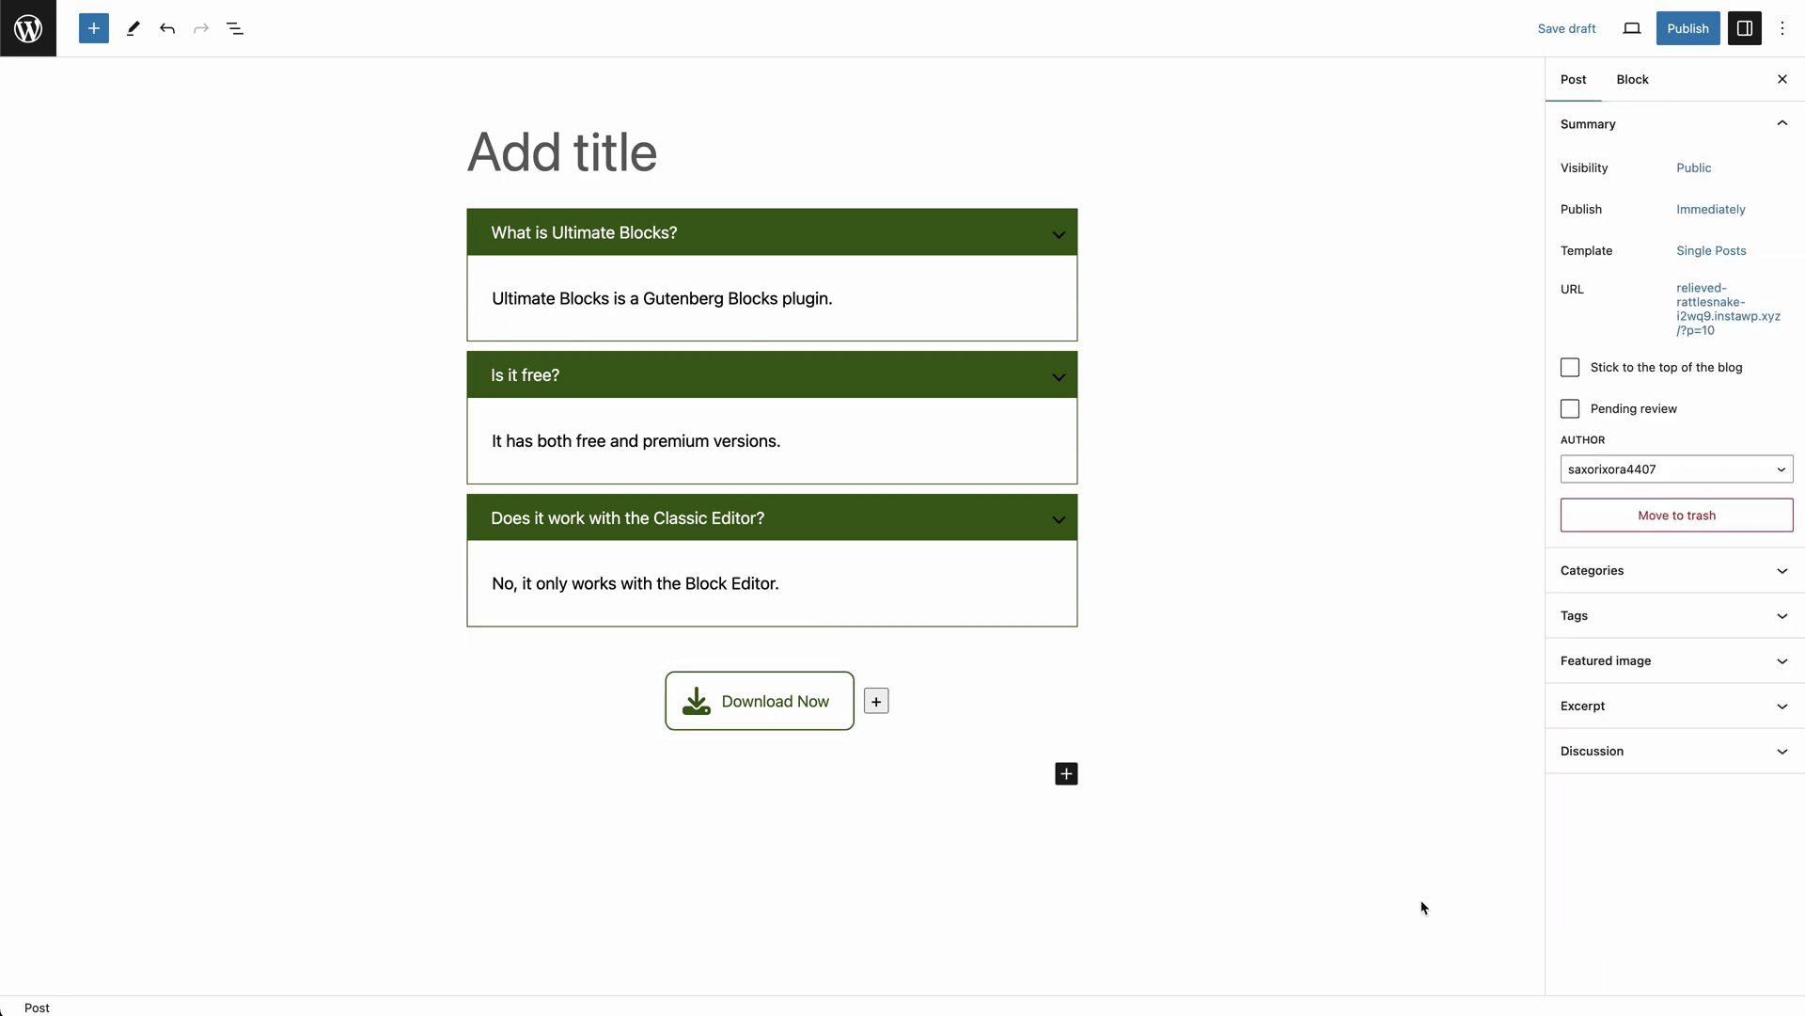
{"action": "scroll", "coordinate": [862, 792], "scroll_direction": "down", "scroll_amount": 1}
{"action": "left_click", "coordinate": [1066, 747]}
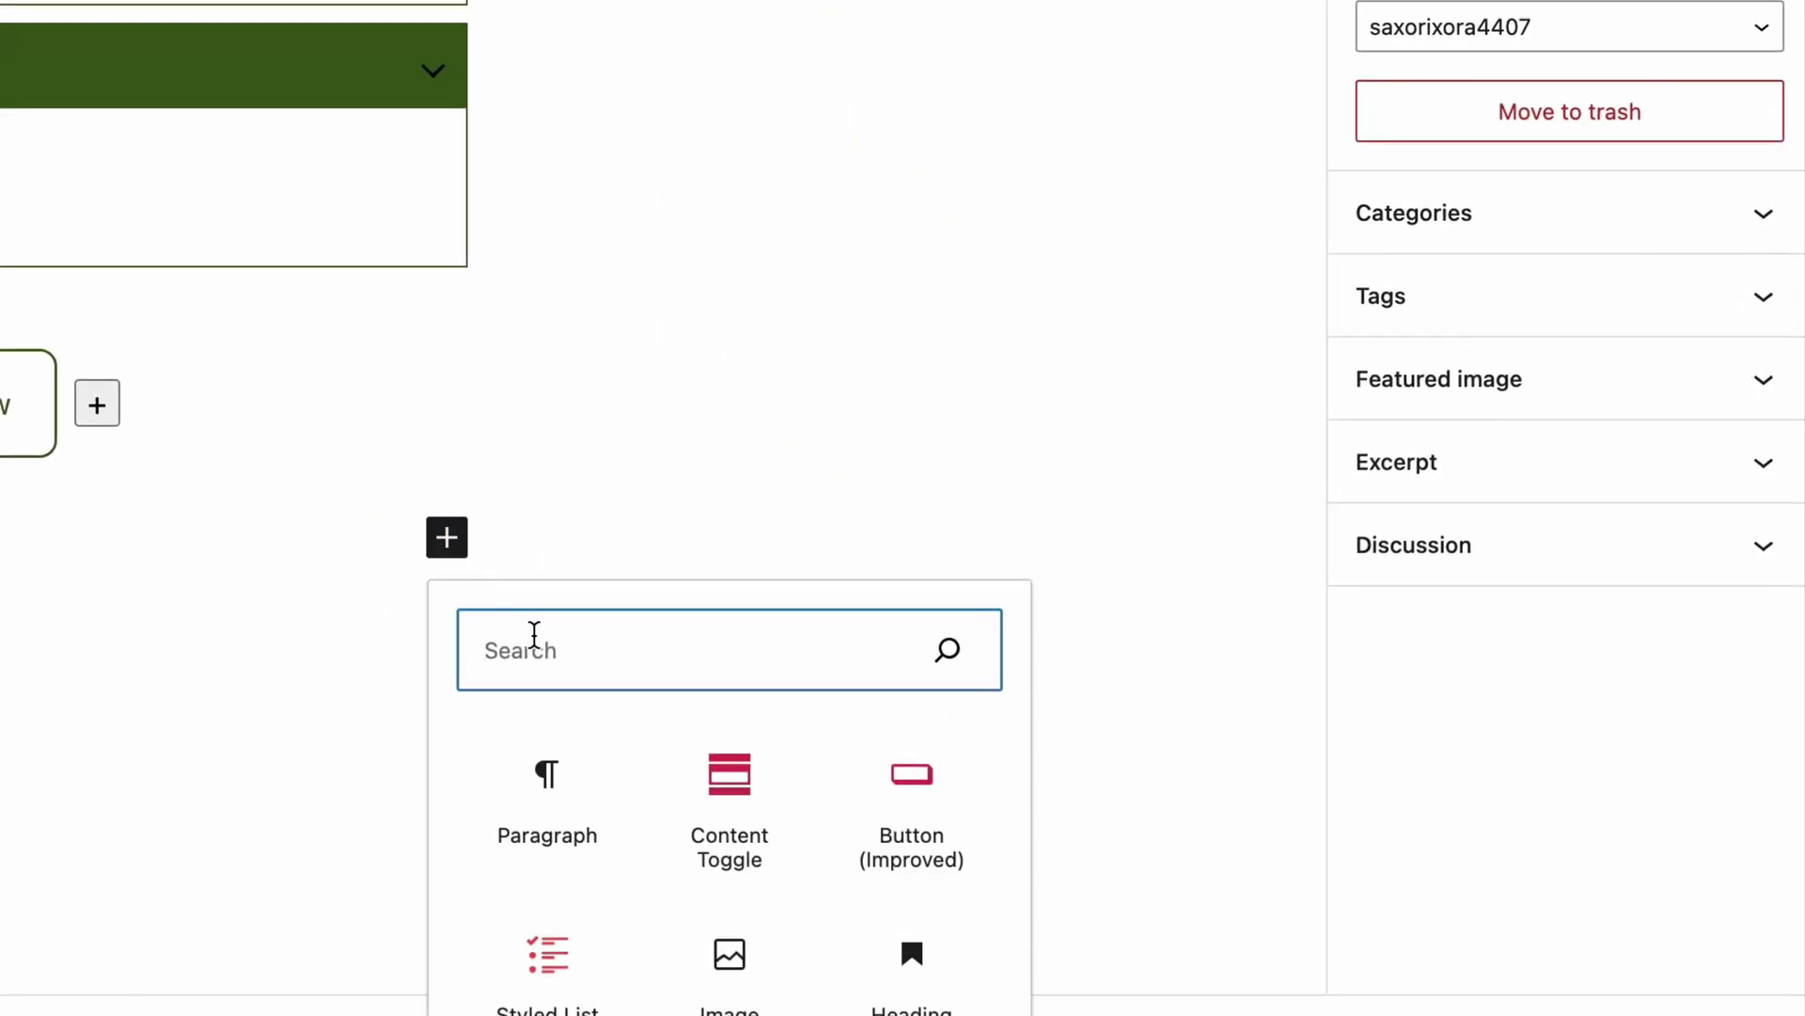
{"action": "type", "text": "Styled List"}
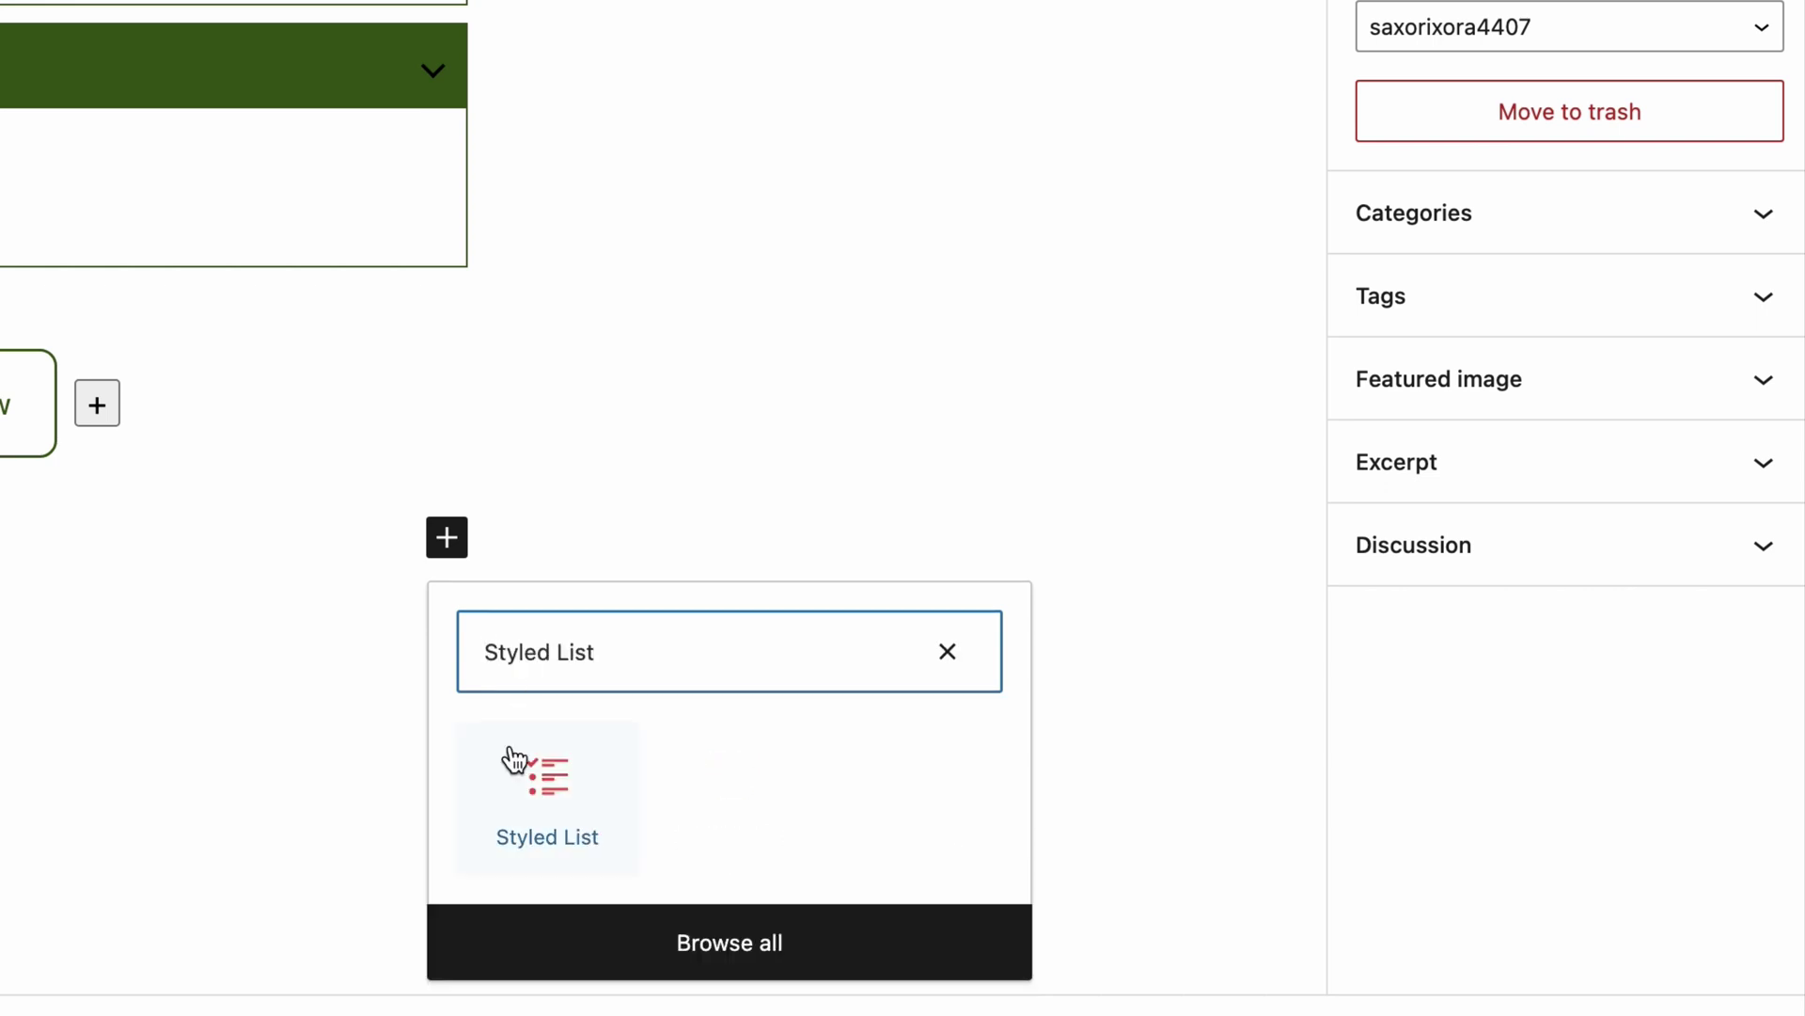
{"action": "left_click", "coordinate": [547, 790]}
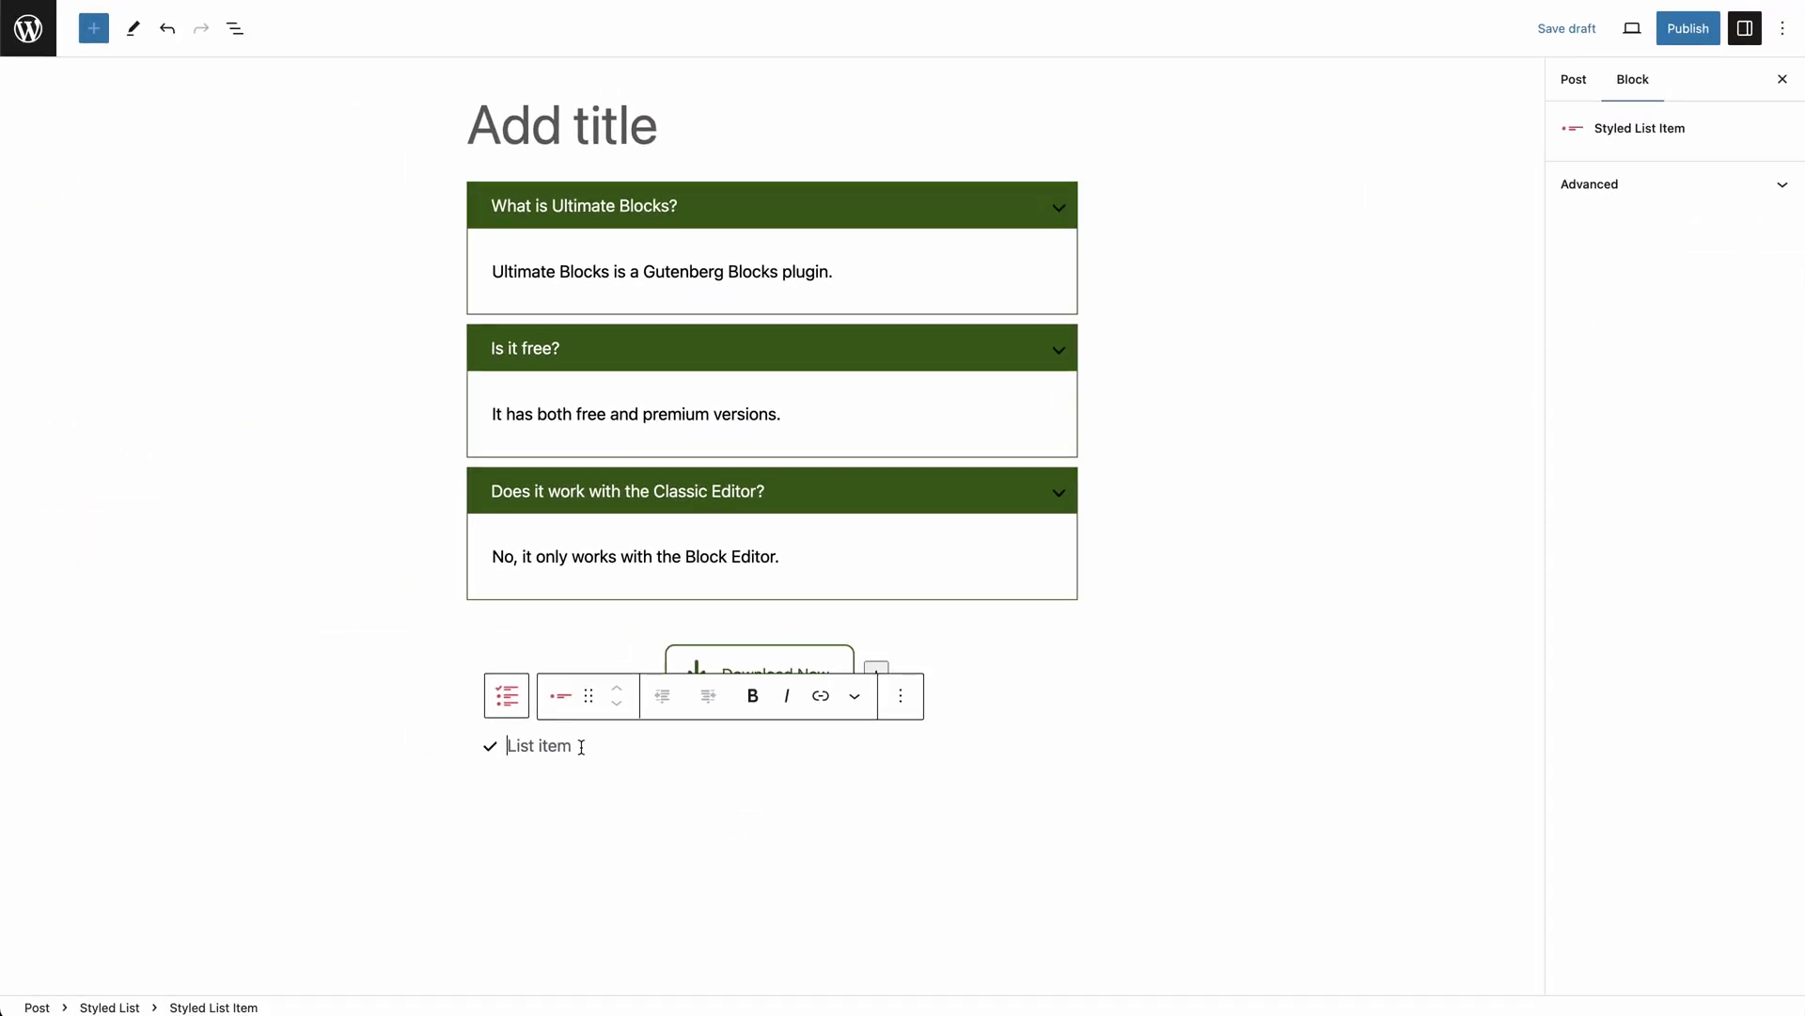
{"action": "type", "text": "List 1"}
{"action": "key", "text": "Return"}
{"action": "type", "text": "List 2"}
{"action": "key", "text": "Return"}
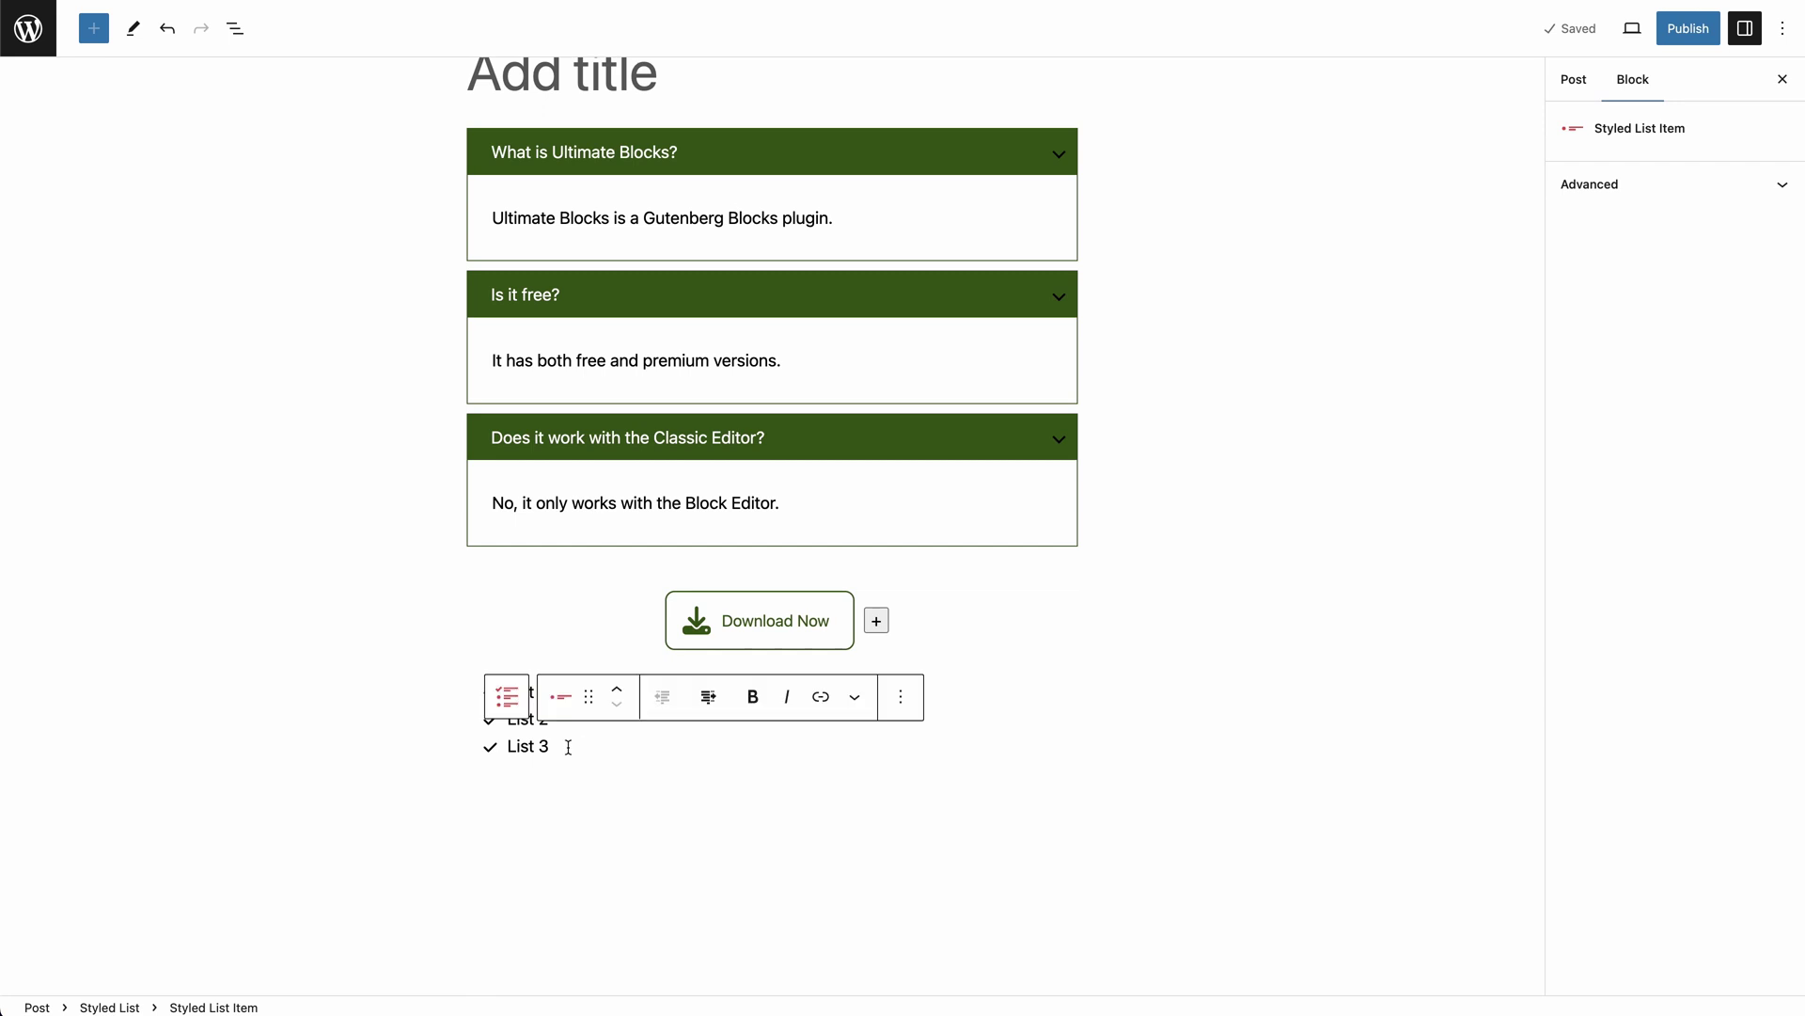
Set the Styled List's check icon colour to dark green
{"action": "left_click", "coordinate": [501, 706]}
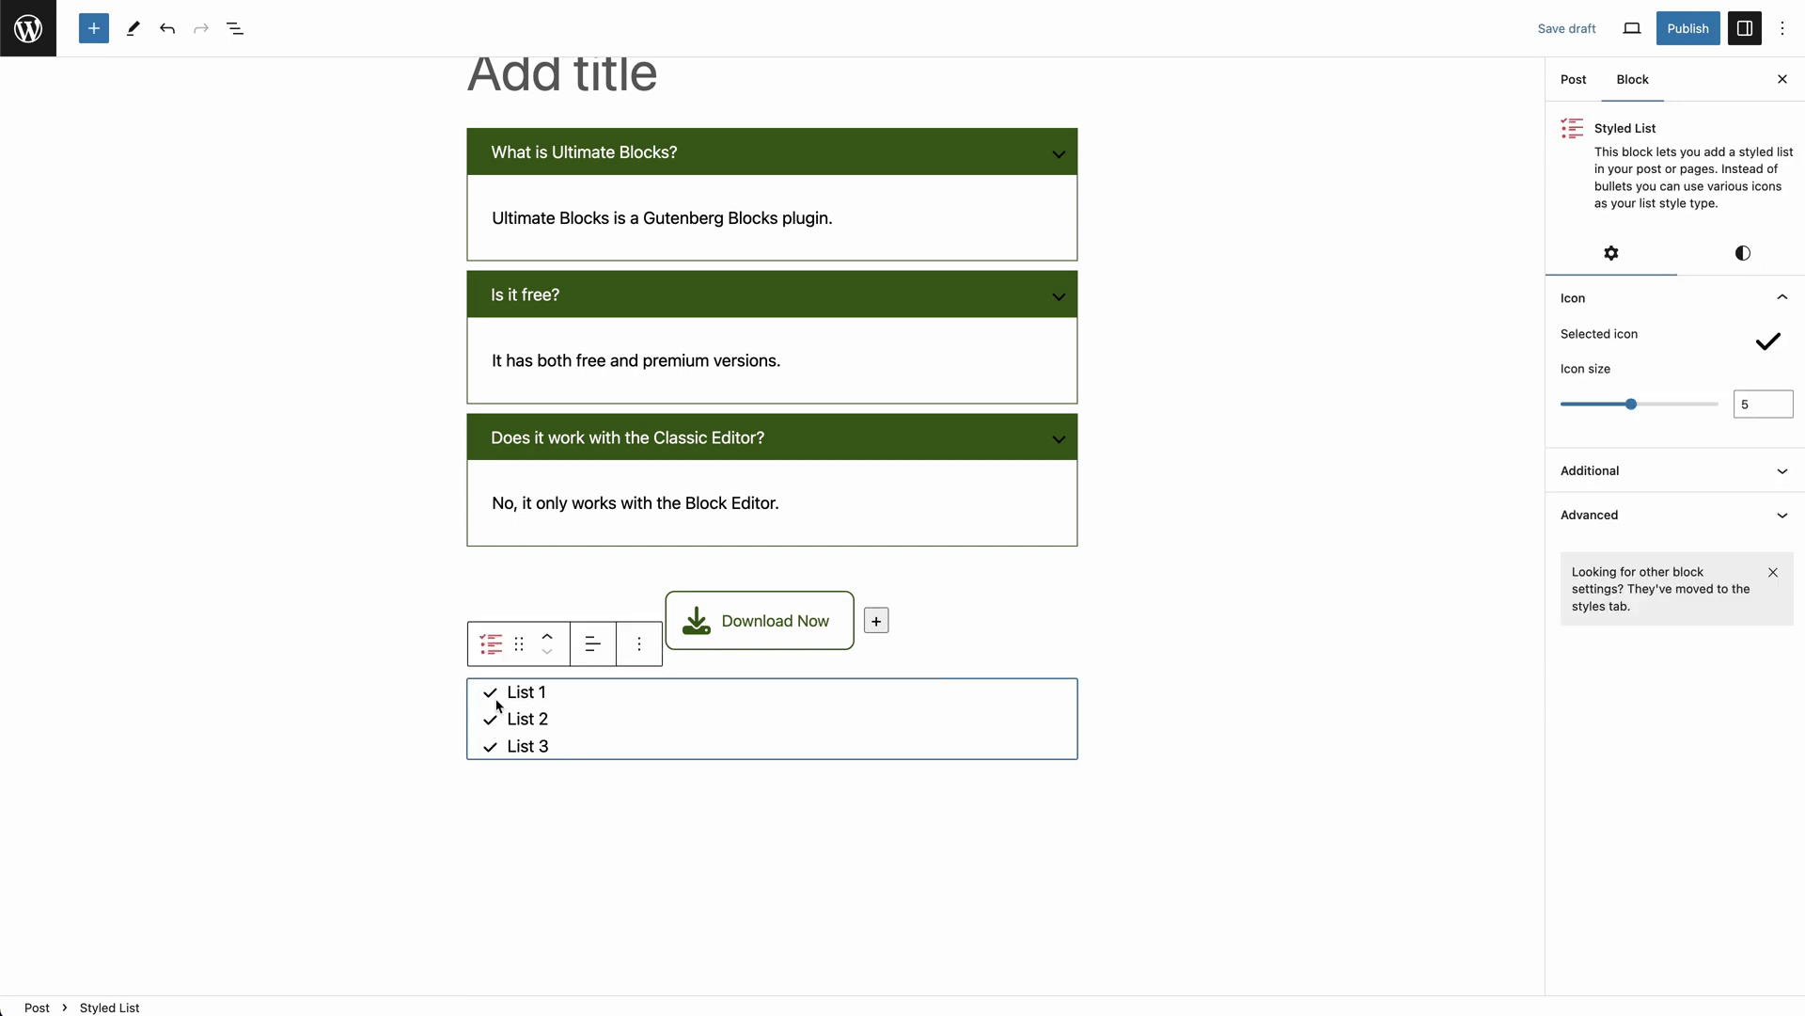
{"action": "left_click", "coordinate": [1717, 269]}
{"action": "left_click", "coordinate": [1688, 502]}
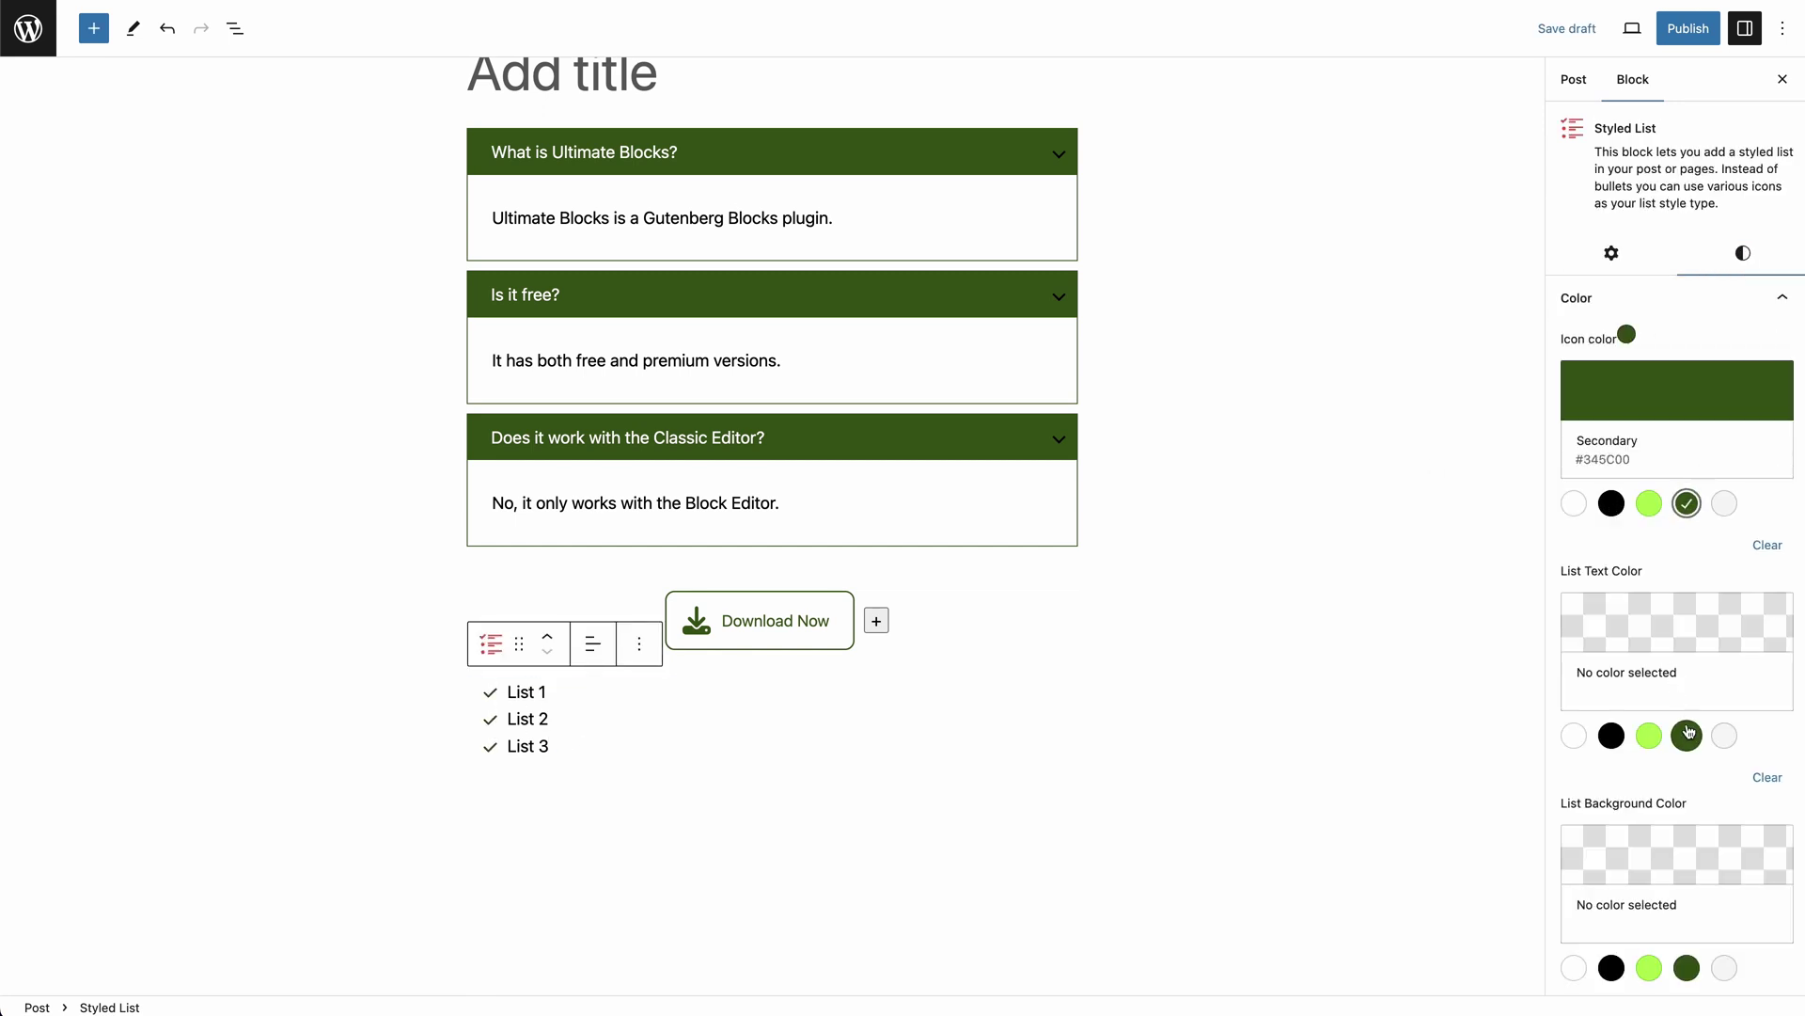